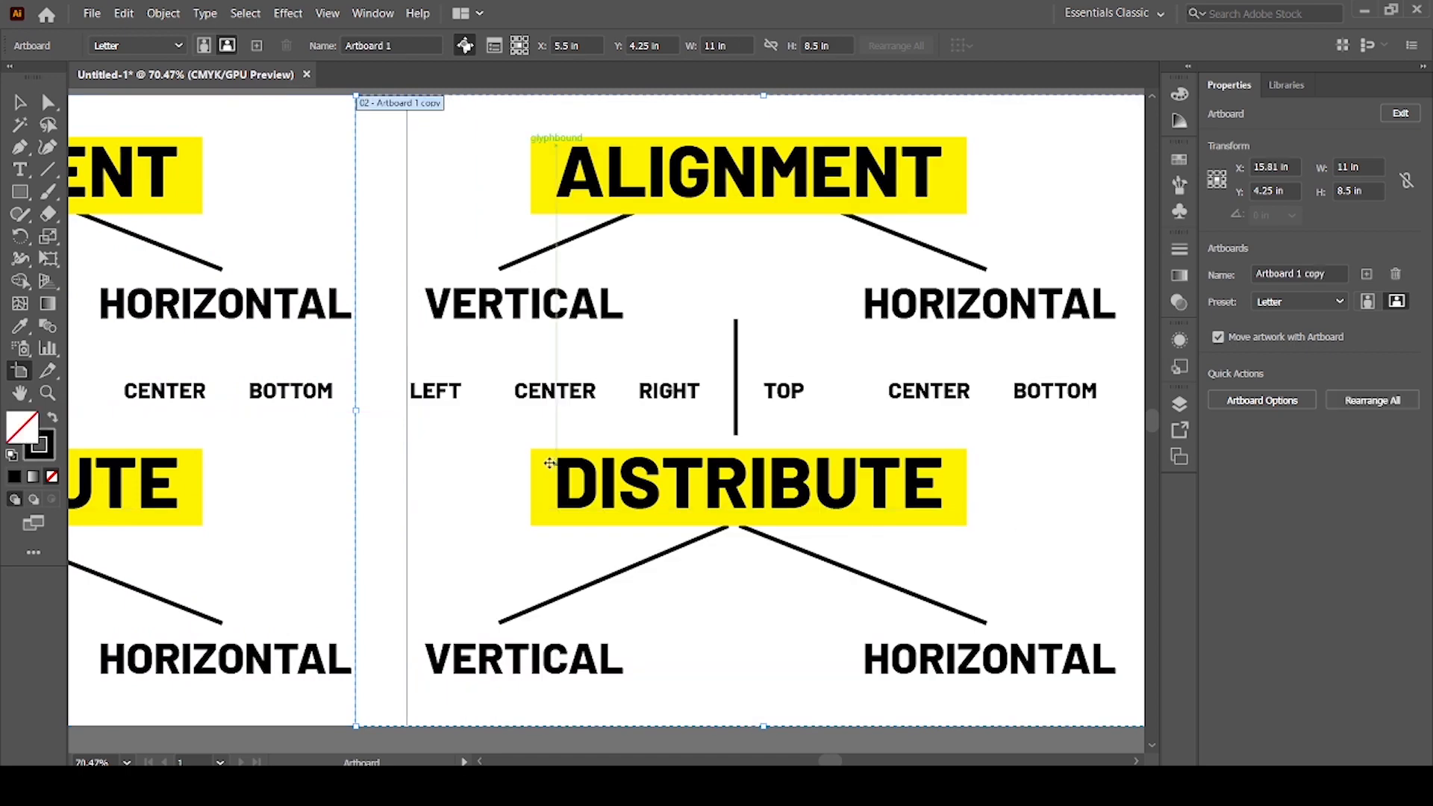
Step: Duplicate the artboard to the right of the original and delete all the copied artwork from the new one
left_click_drag(666, 429, 586, 431)
key("v")
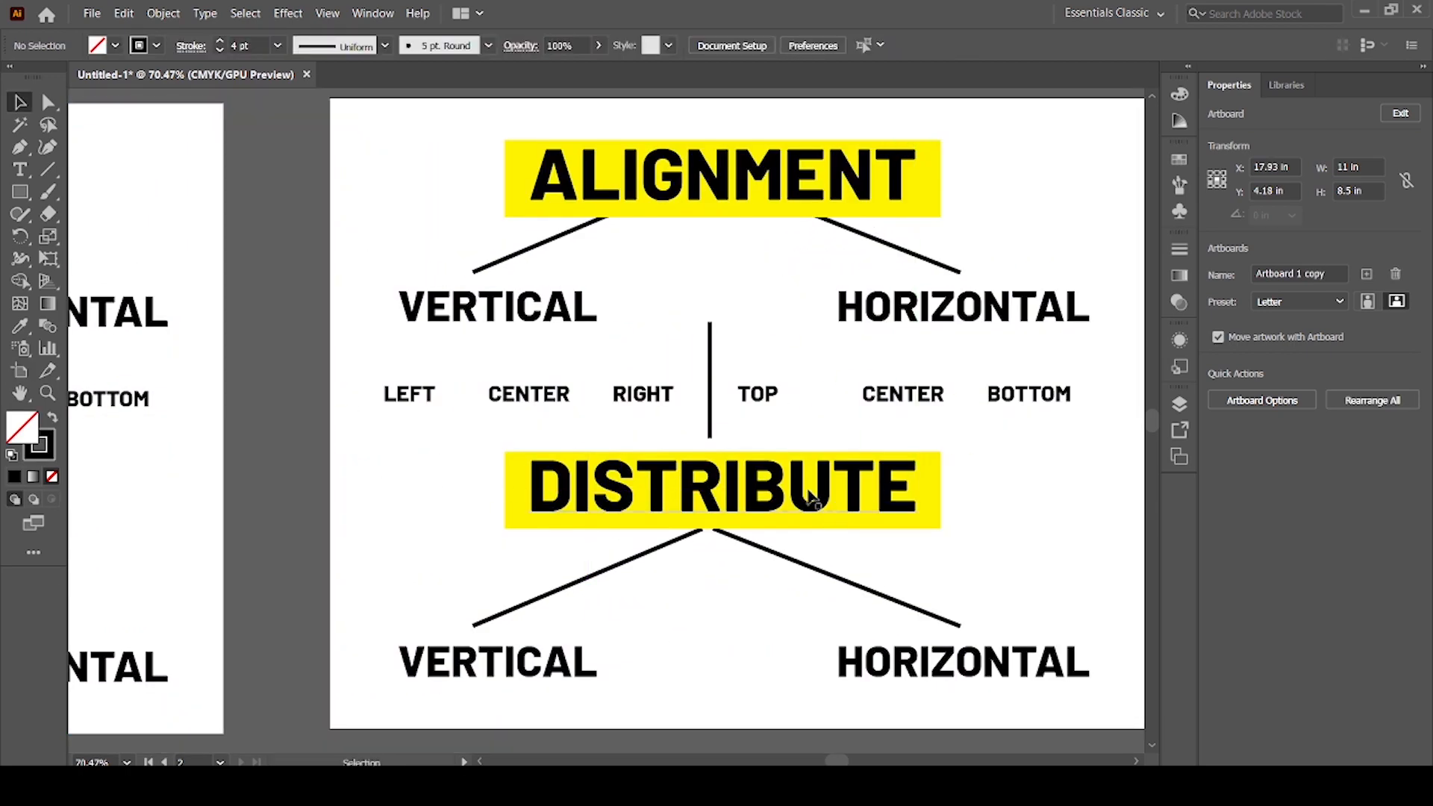
left_click(831, 488)
key("Delete")
left_click_drag(891, 457, 716, 467)
left_click_drag(462, 284, 583, 480)
key("Delete")
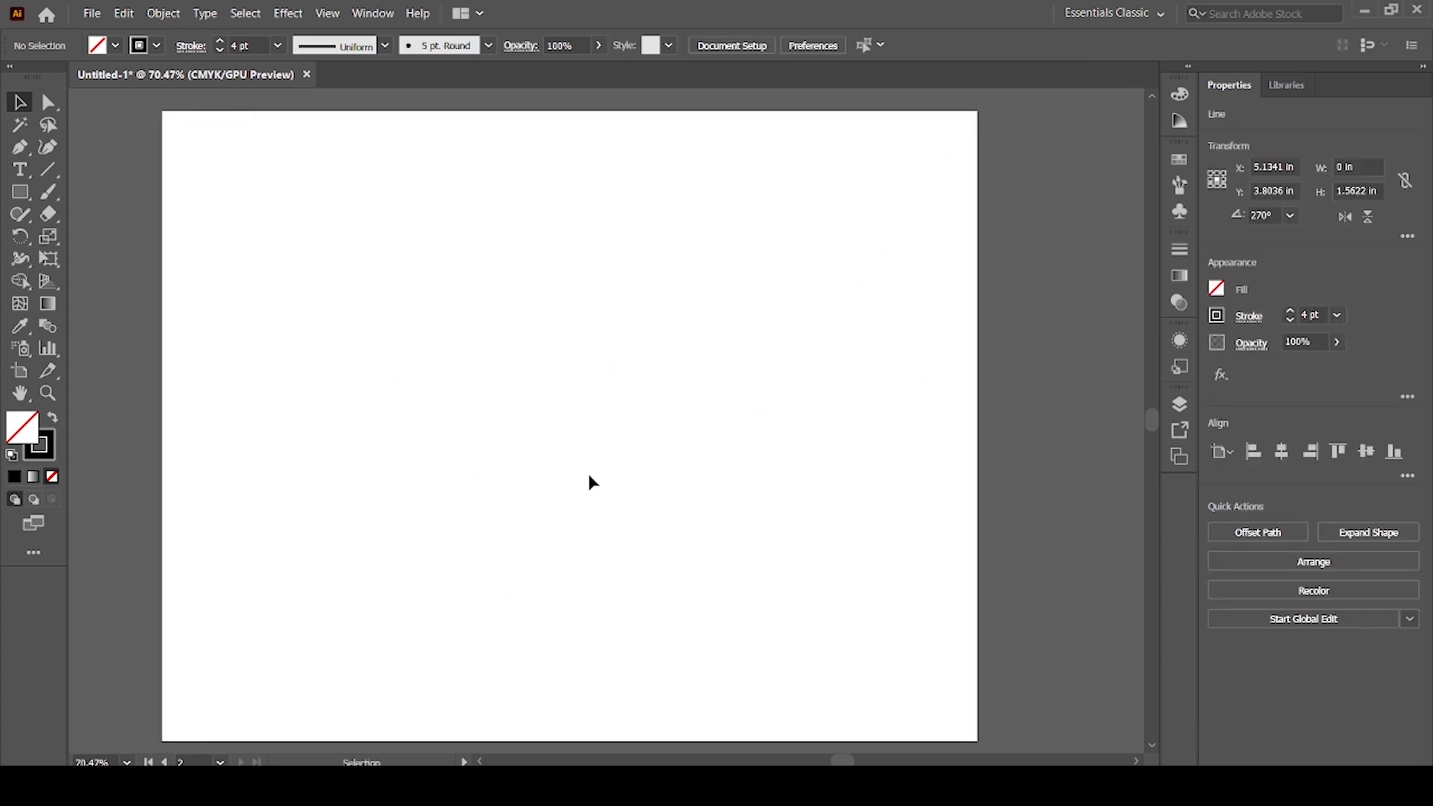
Step: Draw a circle about 0.4 in wide near the artboard's upper-left area, with no stroke and a dark blue fill
right_click(22, 194)
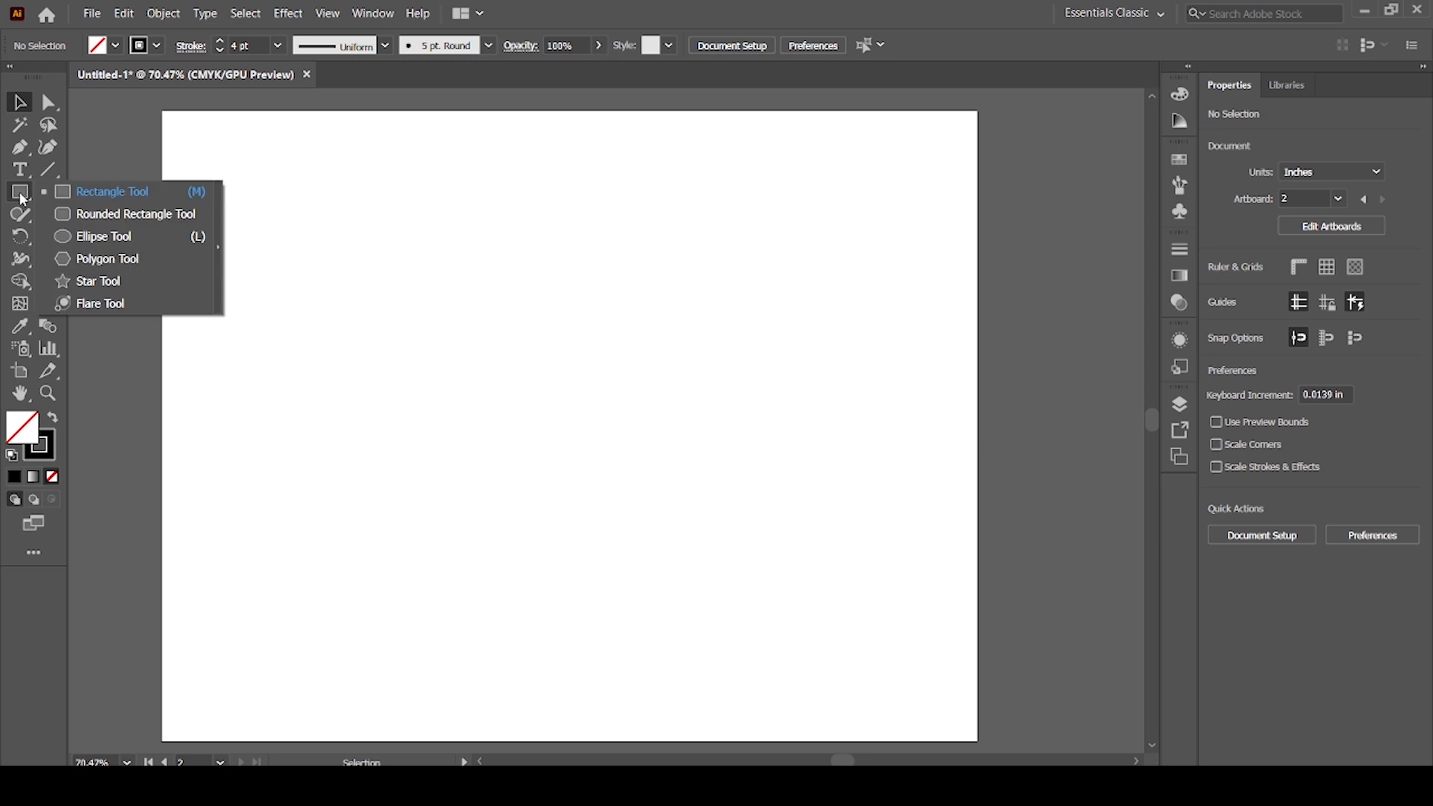
left_click(95, 238)
left_click_drag(302, 189, 334, 221)
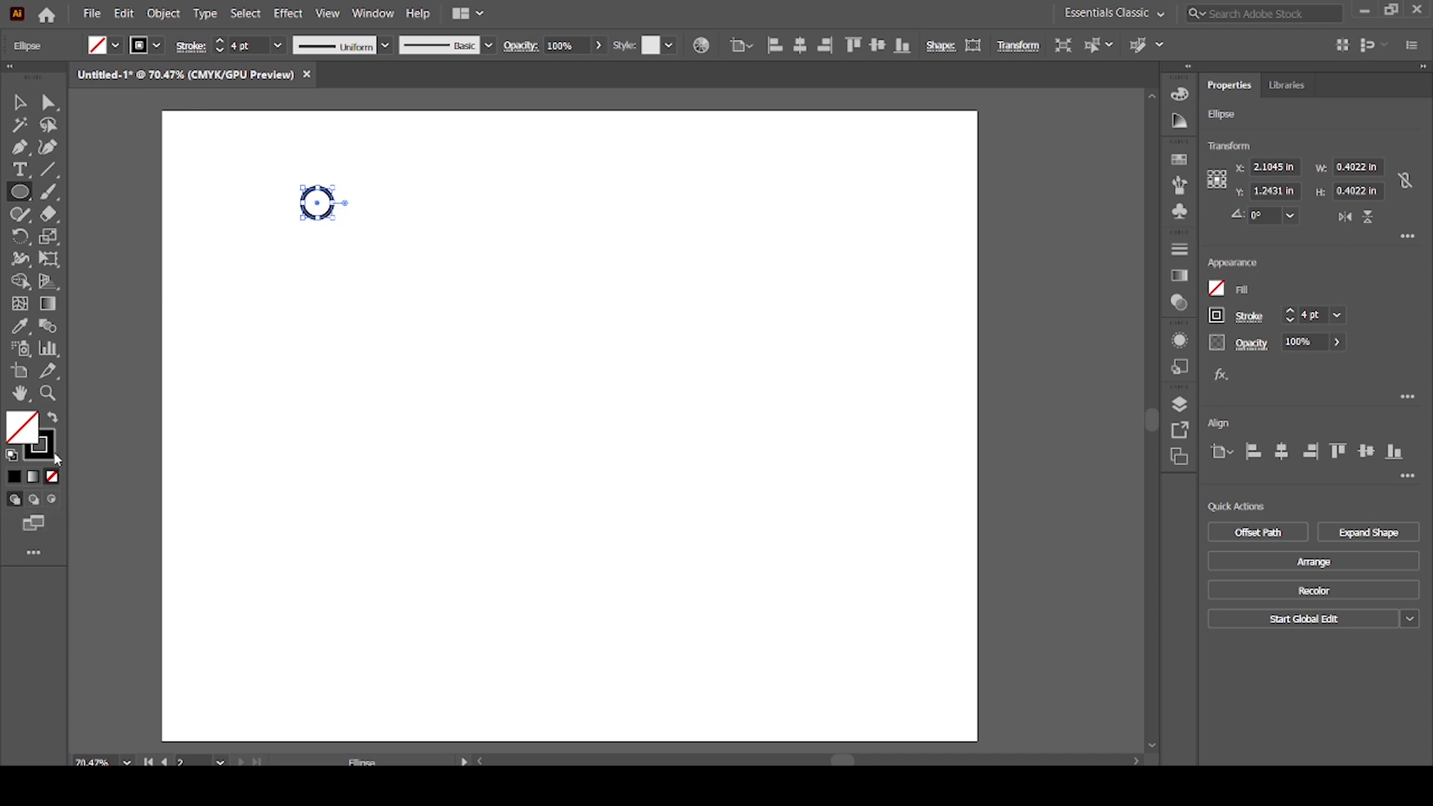
left_click(52, 477)
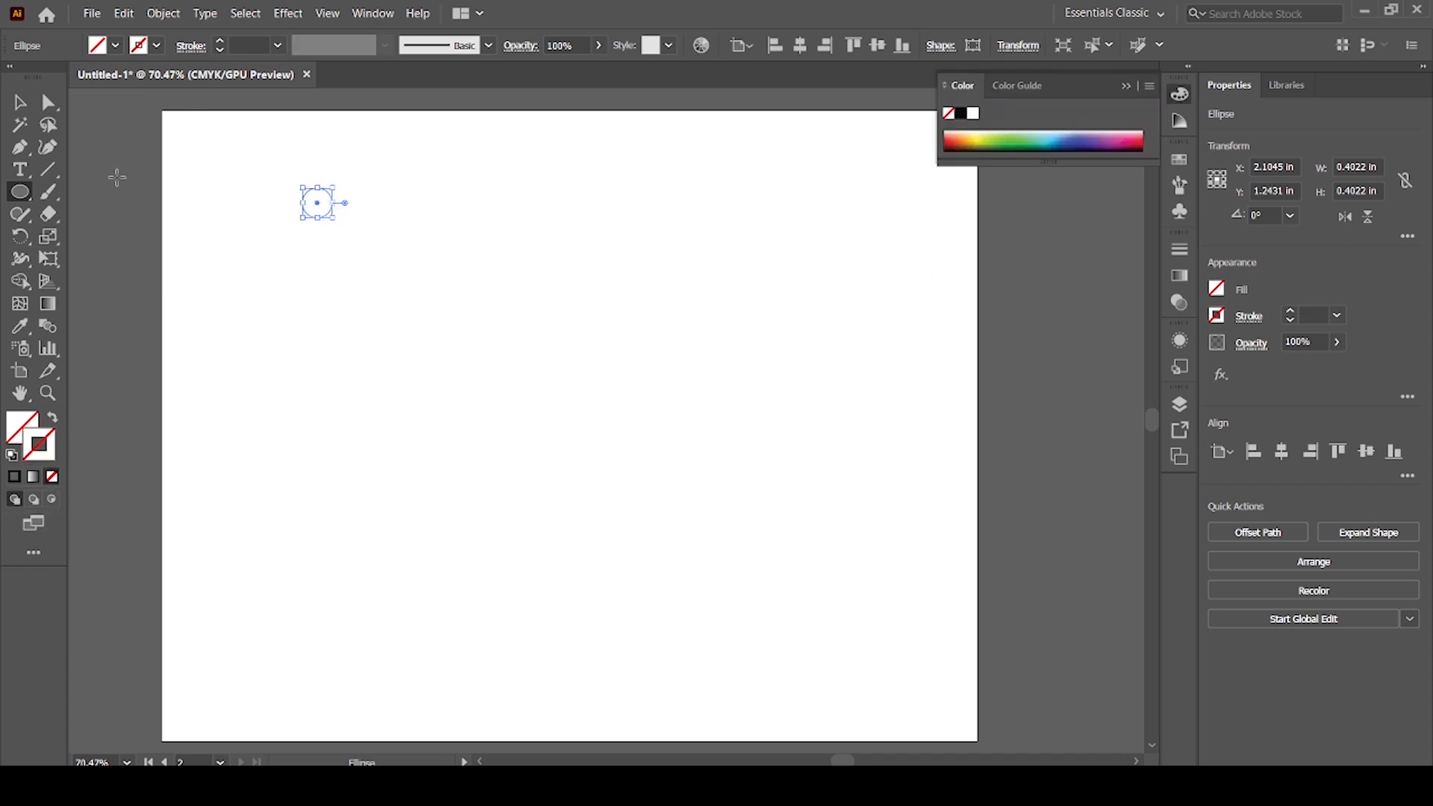
left_click(114, 47)
left_click(117, 76)
Step: Duplicate the blue circle downward into a staggered, unevenly spaced column of seven circles
key("v")
left_click(471, 336)
left_click(321, 211)
left_click_drag(321, 212, 326, 378)
left_click_drag(328, 379, 351, 411)
left_click_drag(353, 416, 323, 469)
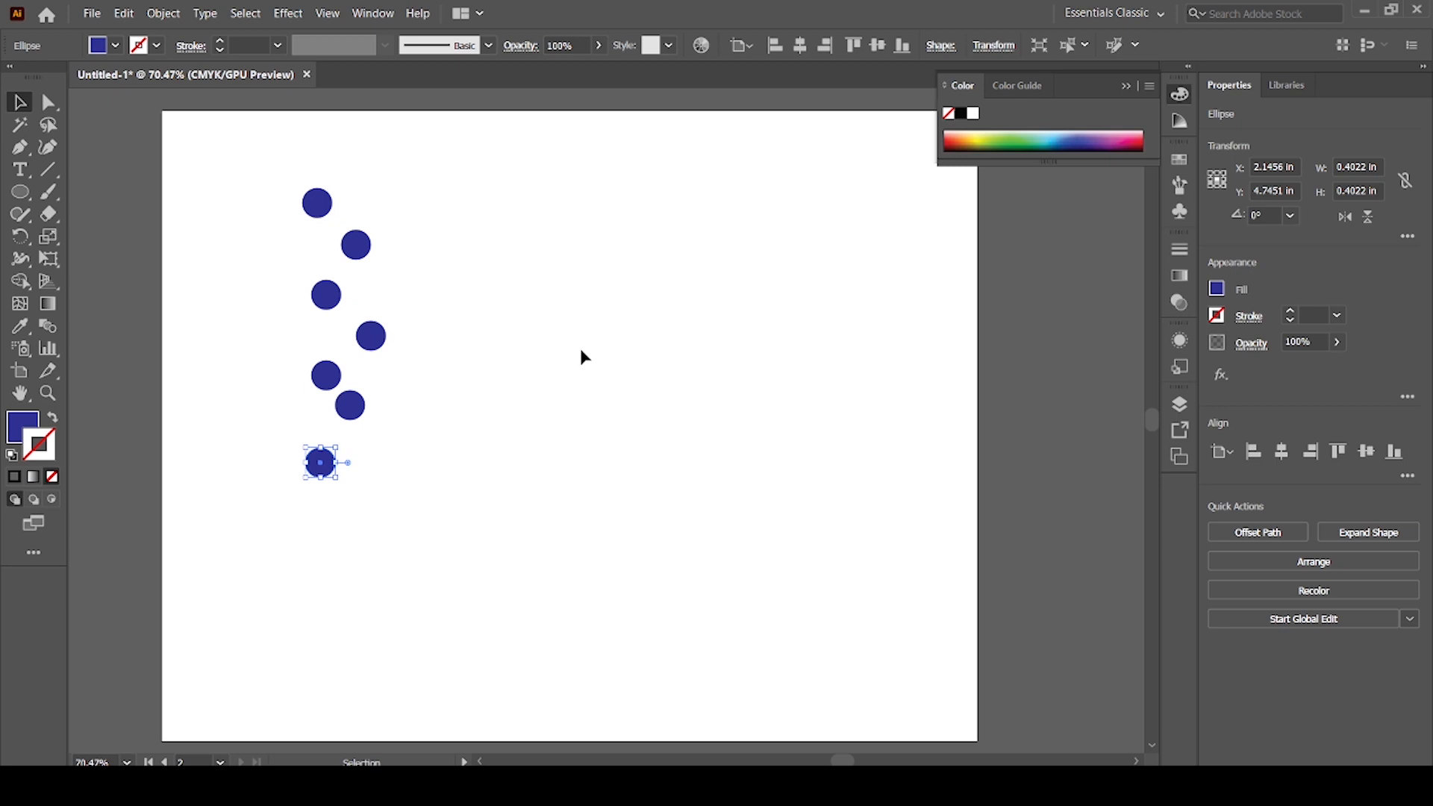
Step: Deselect the circles and show the Align panel
left_click(534, 348)
left_click(373, 13)
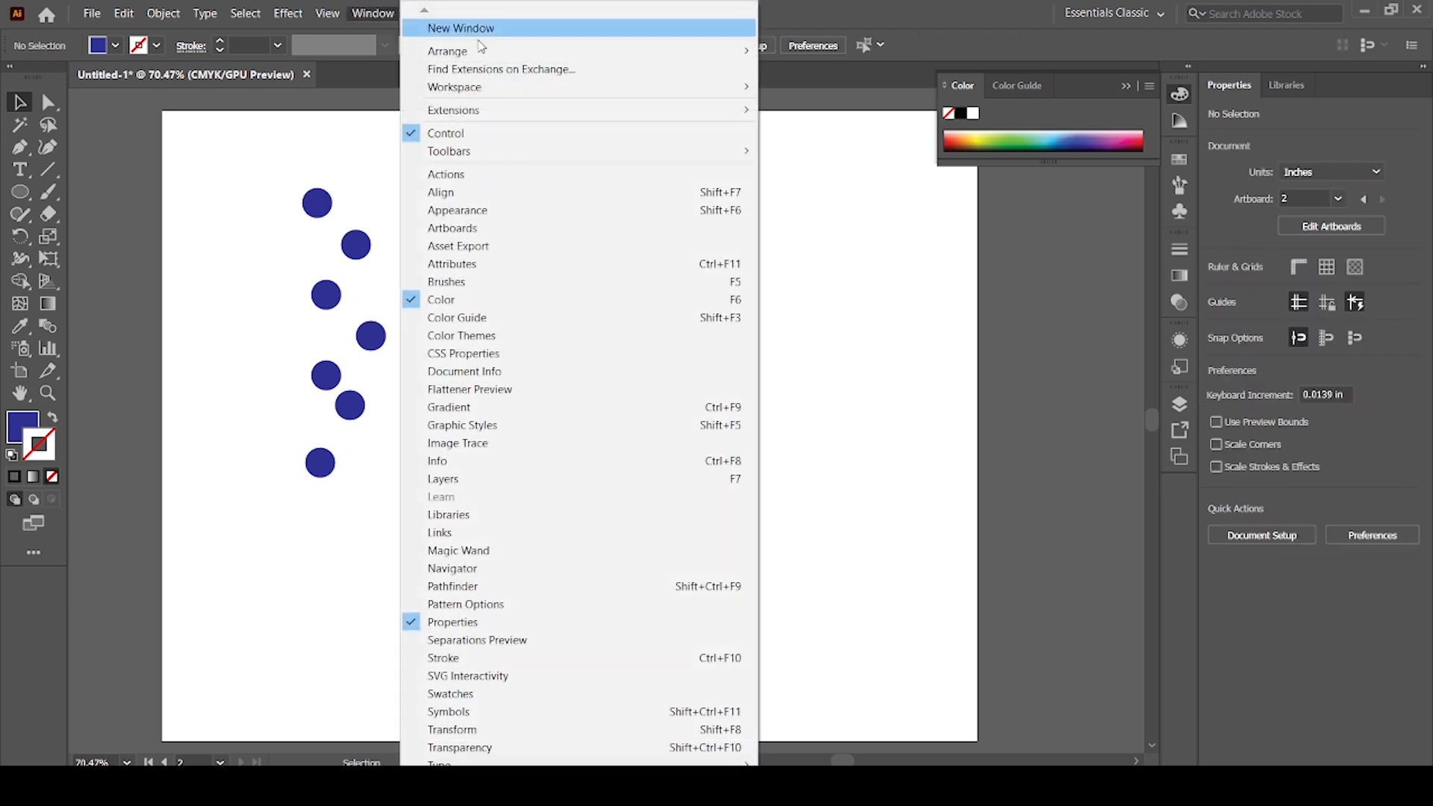
left_click(466, 193)
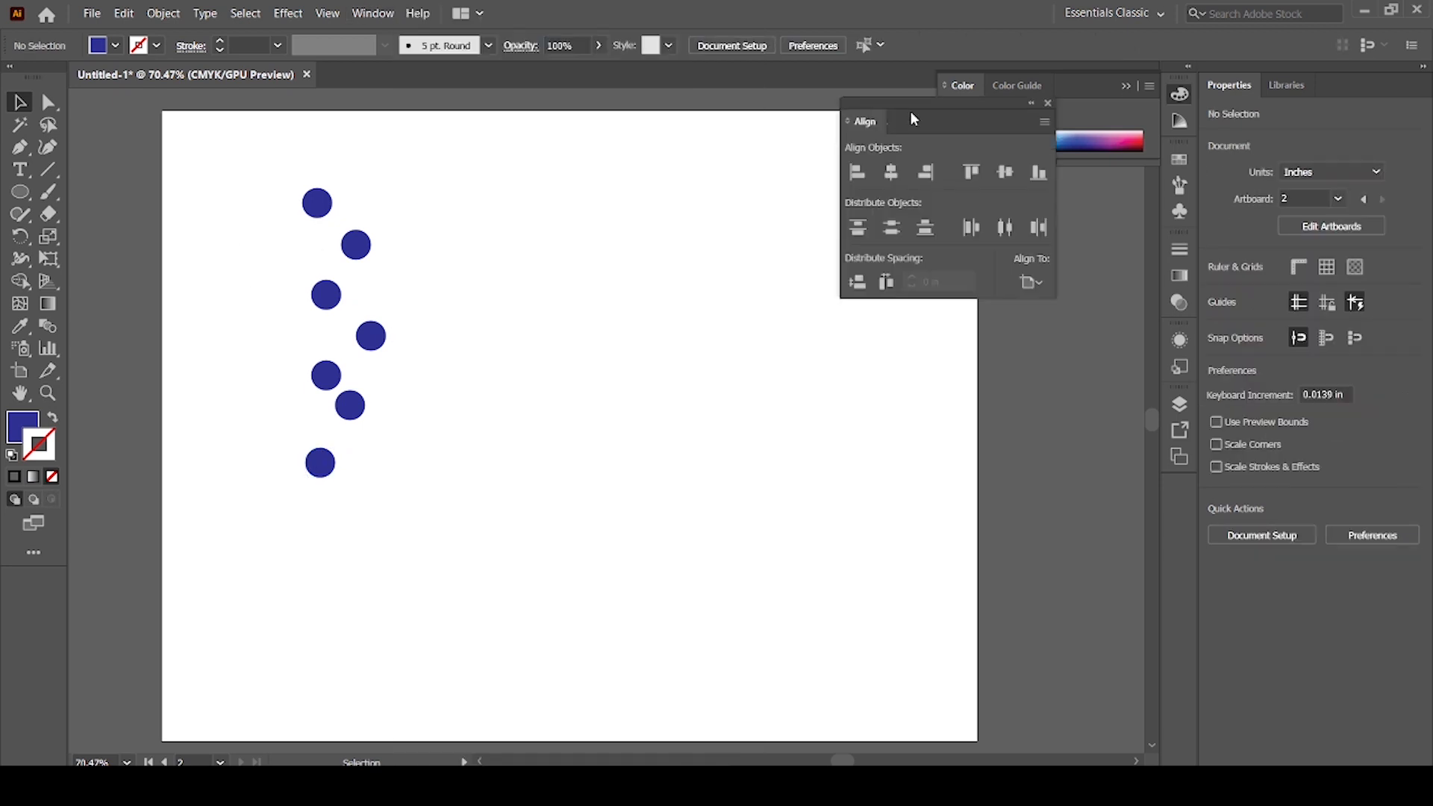
Step: Try aligning all seven circles by their left edges and by their horizontal centers, undoing each alignment
left_click_drag(250, 145, 413, 500)
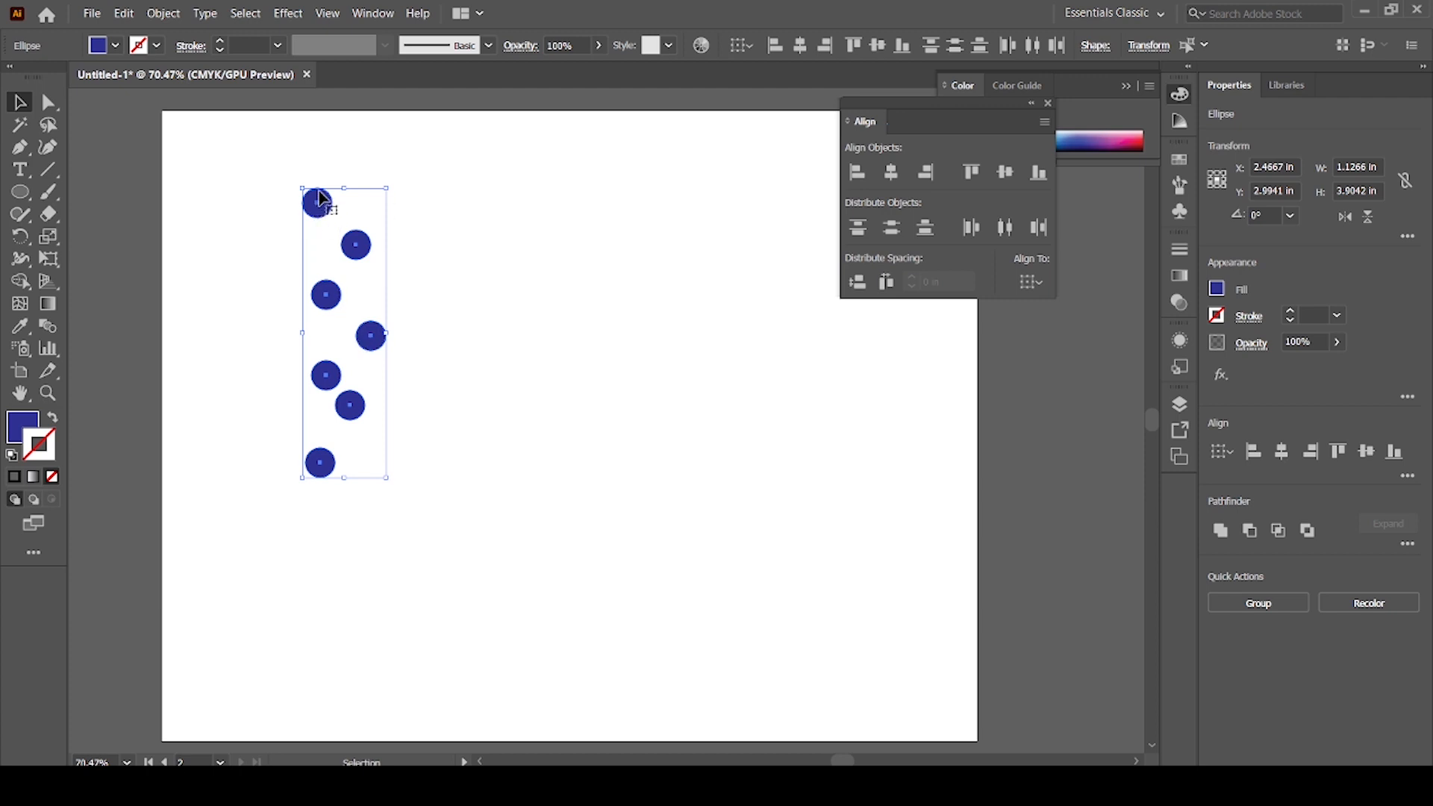
left_click(858, 173)
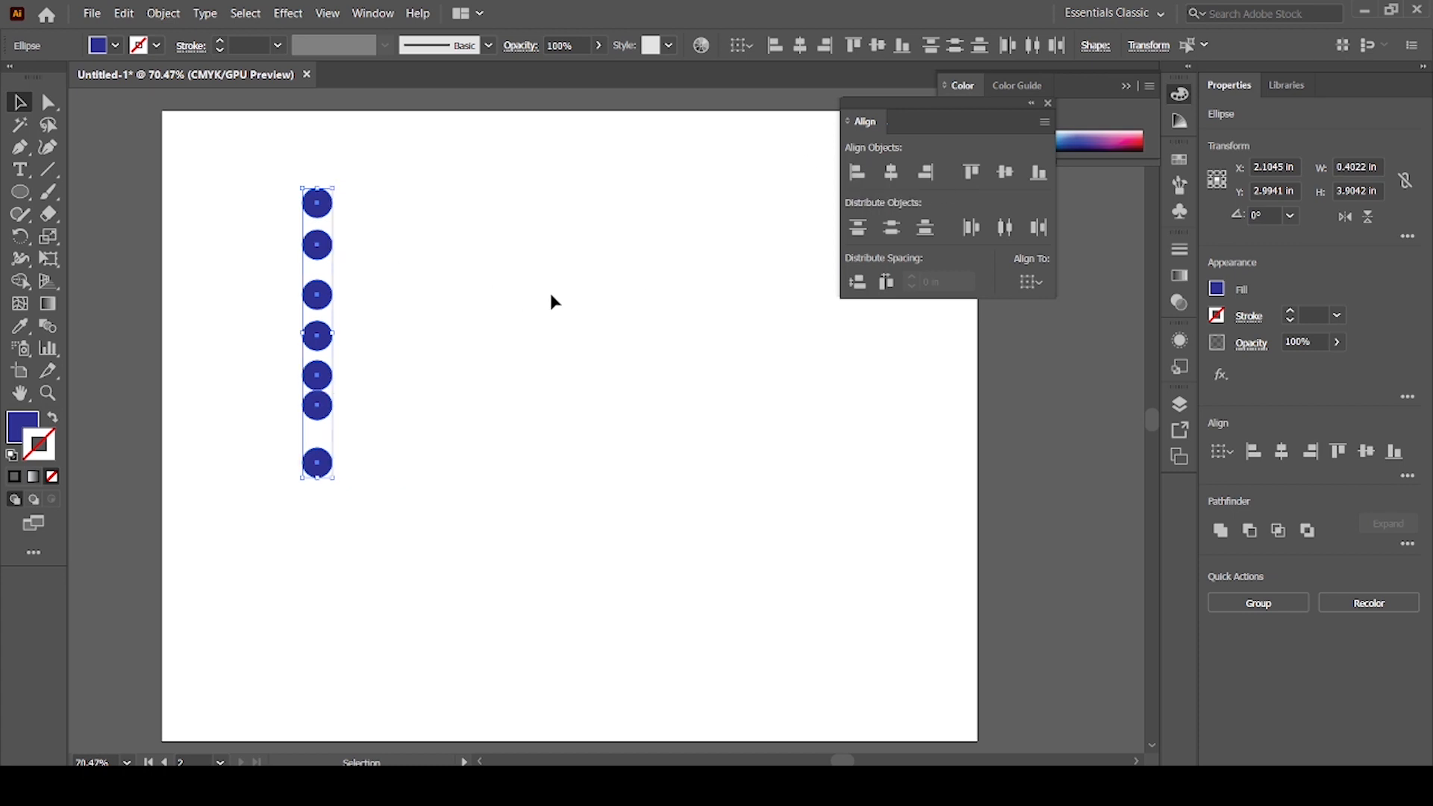
key("ctrl+z")
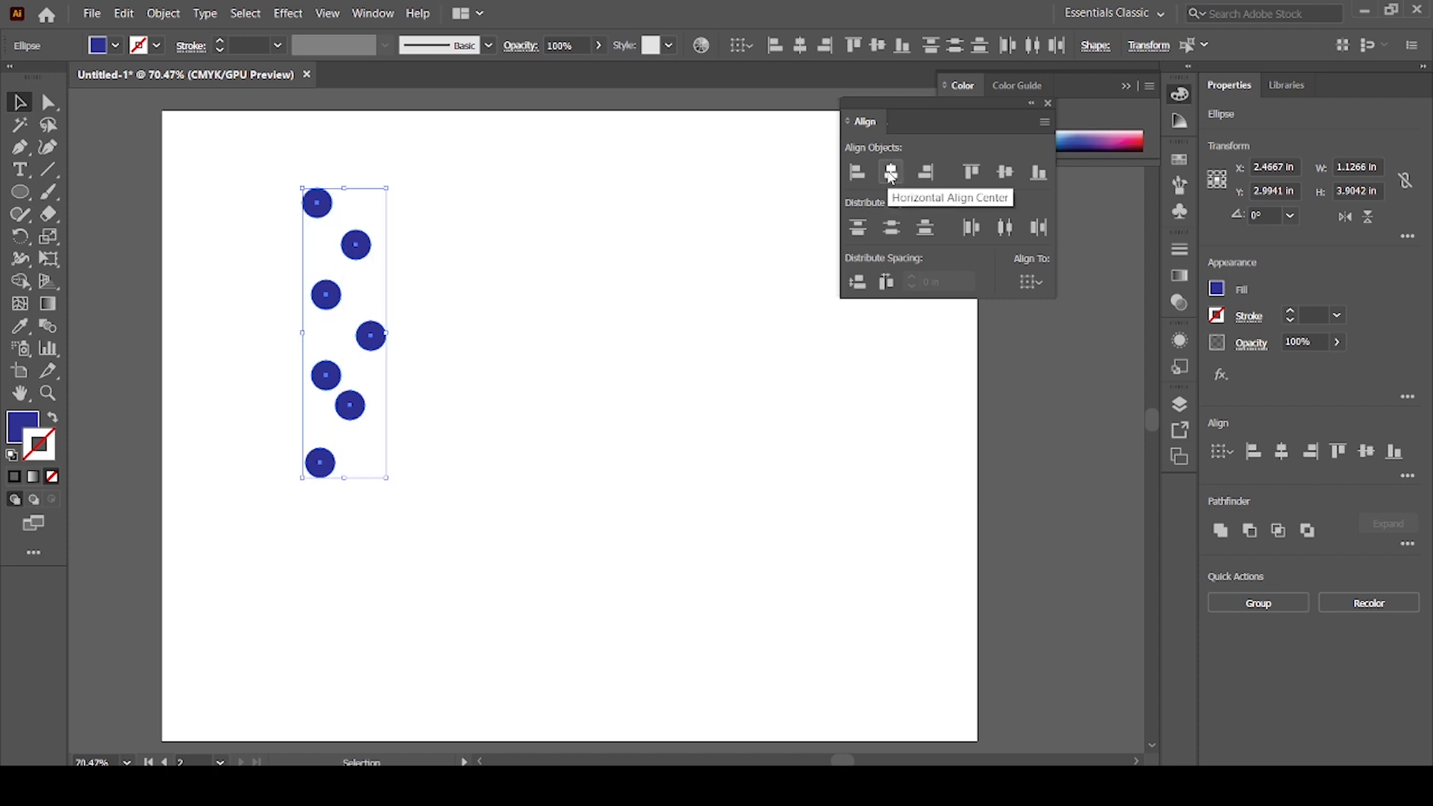
left_click(890, 173)
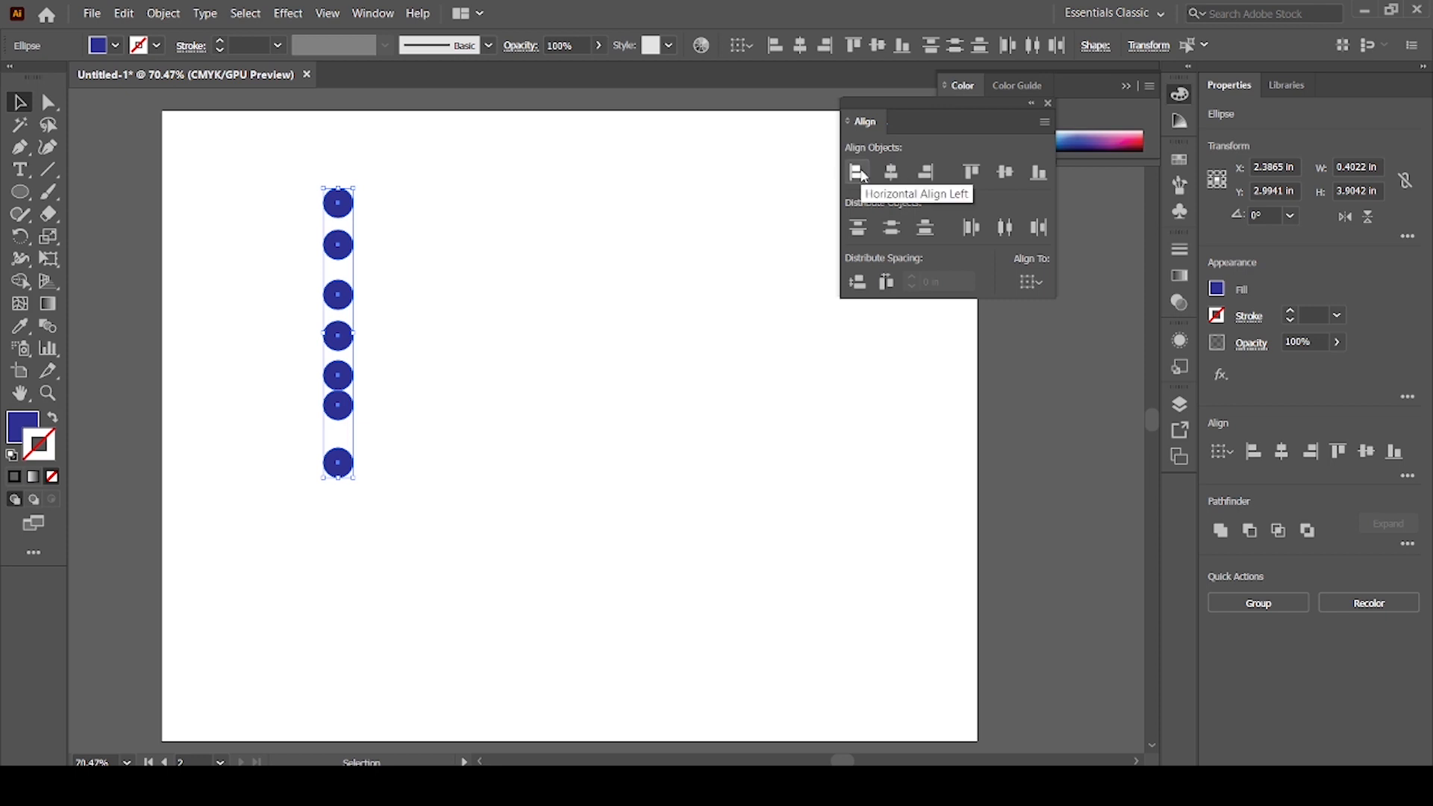
key("ctrl+z")
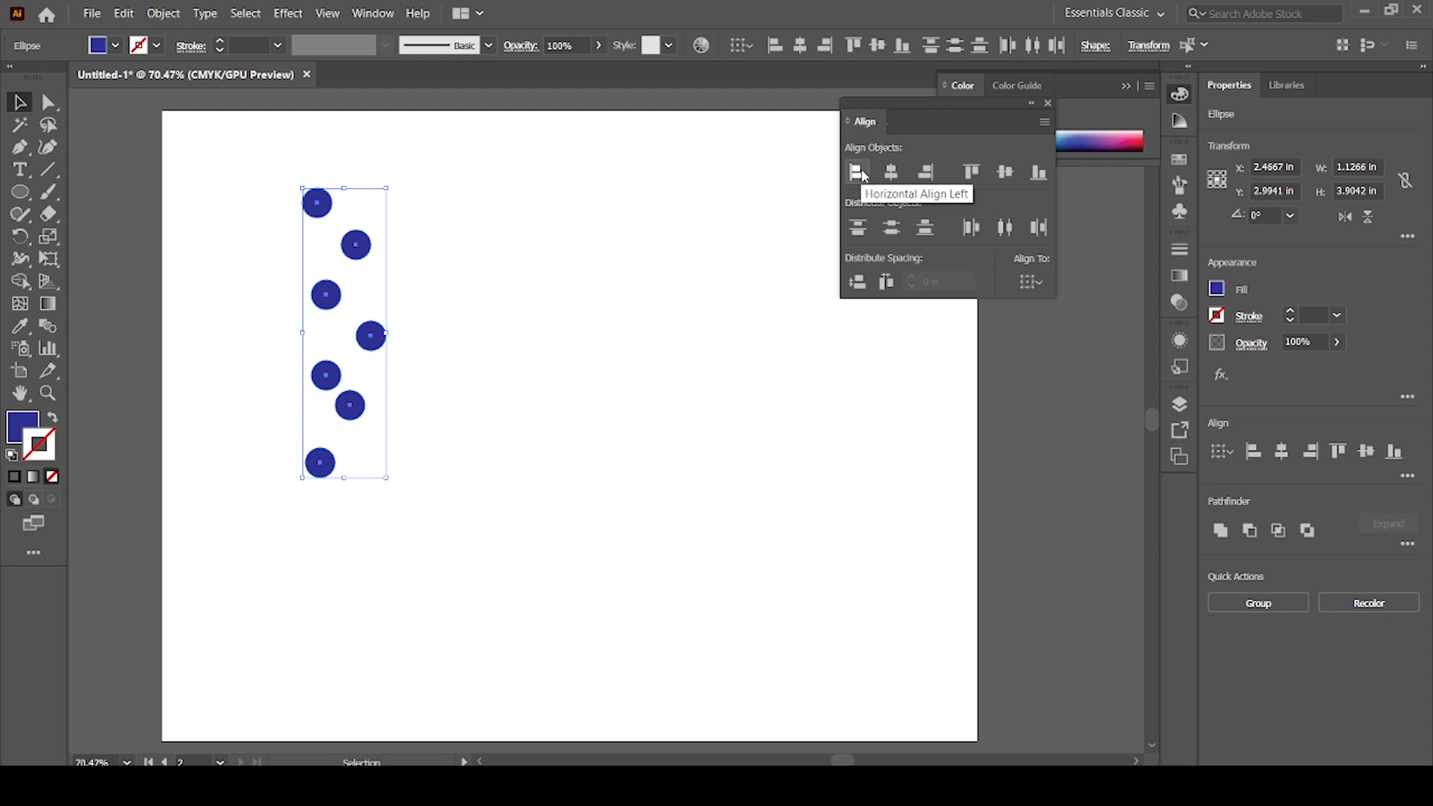
Step: Try aligning the seven circles by their right edges, and undo it
left_click(926, 174)
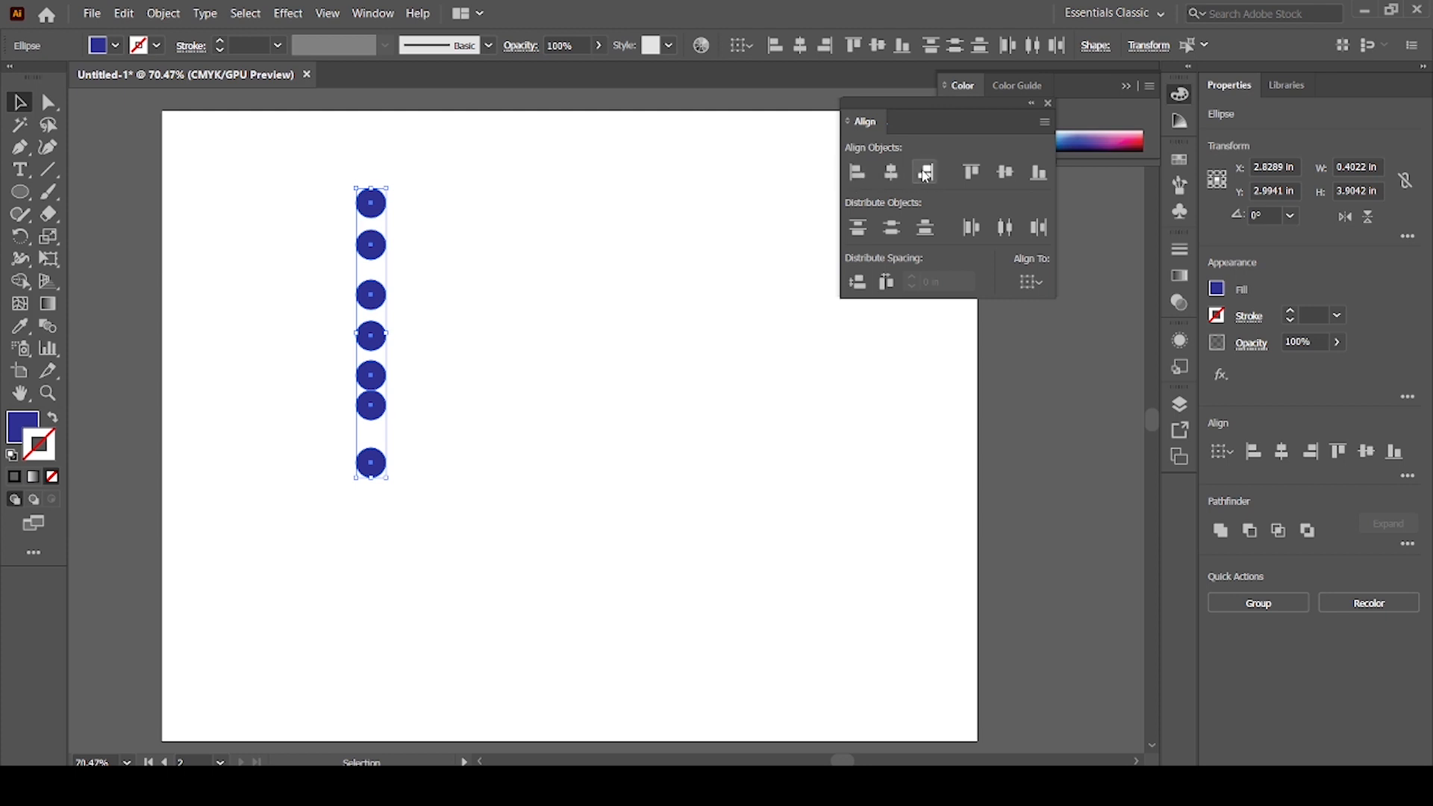
left_click(732, 236)
key("ctrl+z")
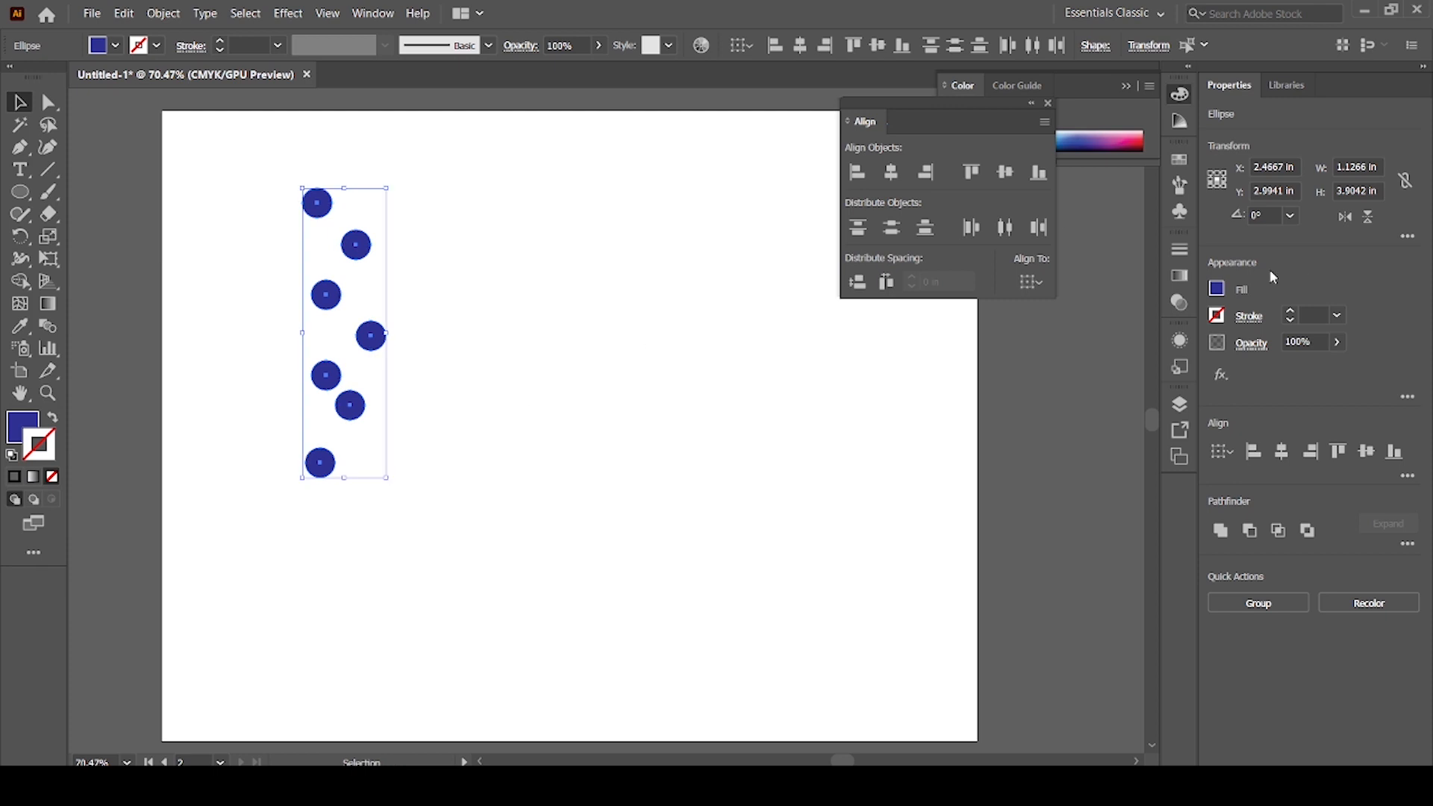
Step: Rotate the staggered circles to 270° so they run horizontally, and move them to the middle of the artboard
left_click_drag(394, 180, 476, 389)
left_click_drag(384, 316, 580, 379)
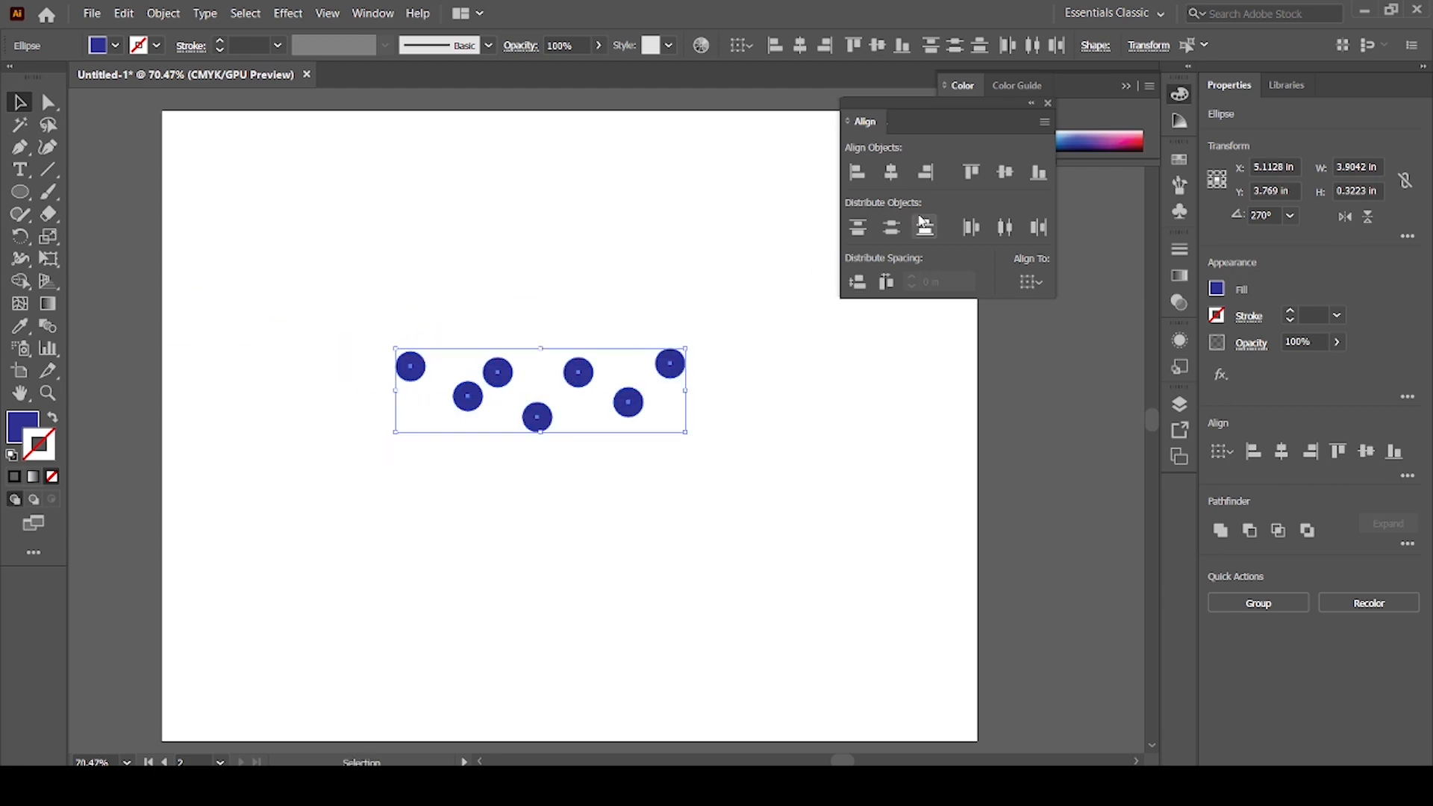
Step: Try aligning the horizontal run of circles by their top edges and by their vertical centers, undoing each alignment
left_click(978, 178)
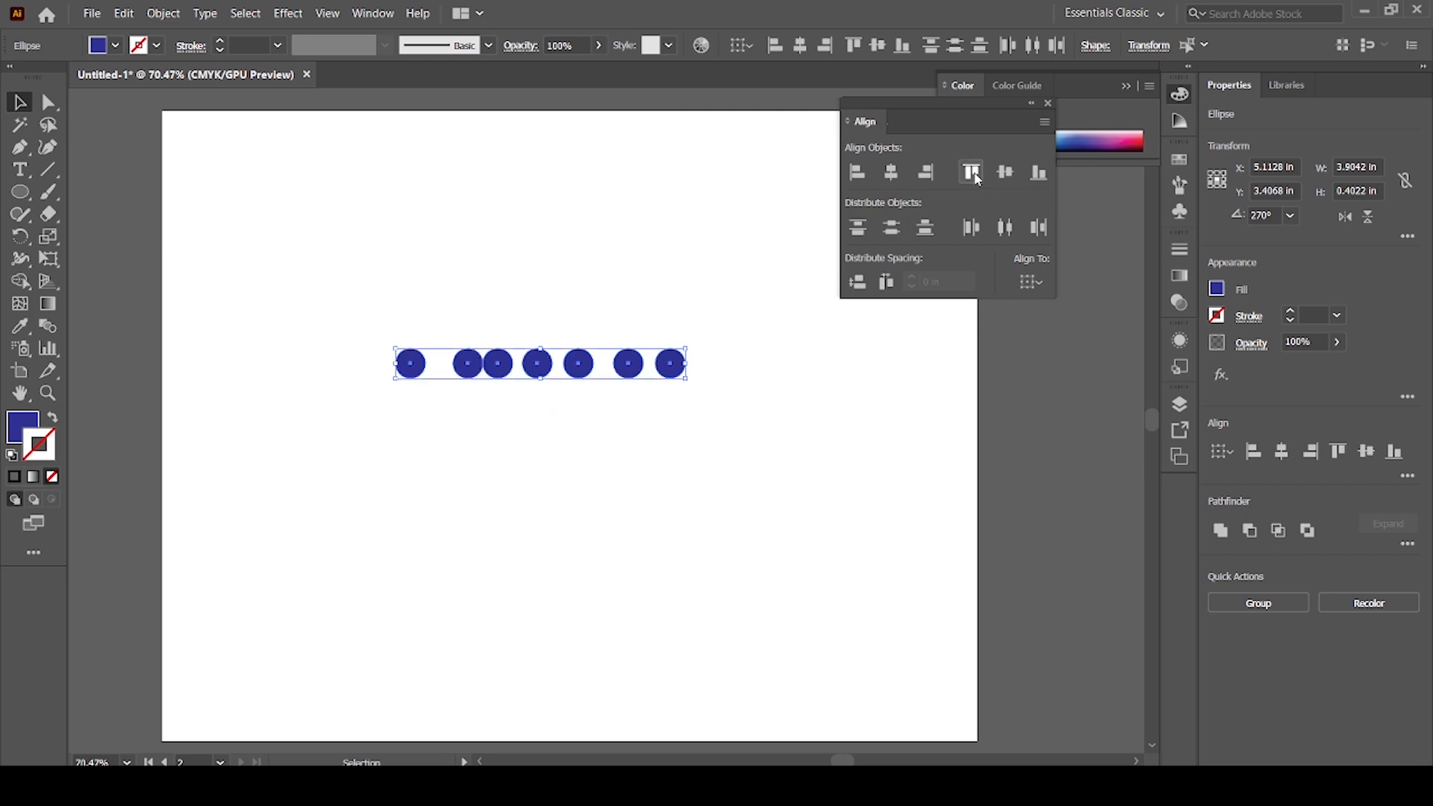
key("ctrl+z")
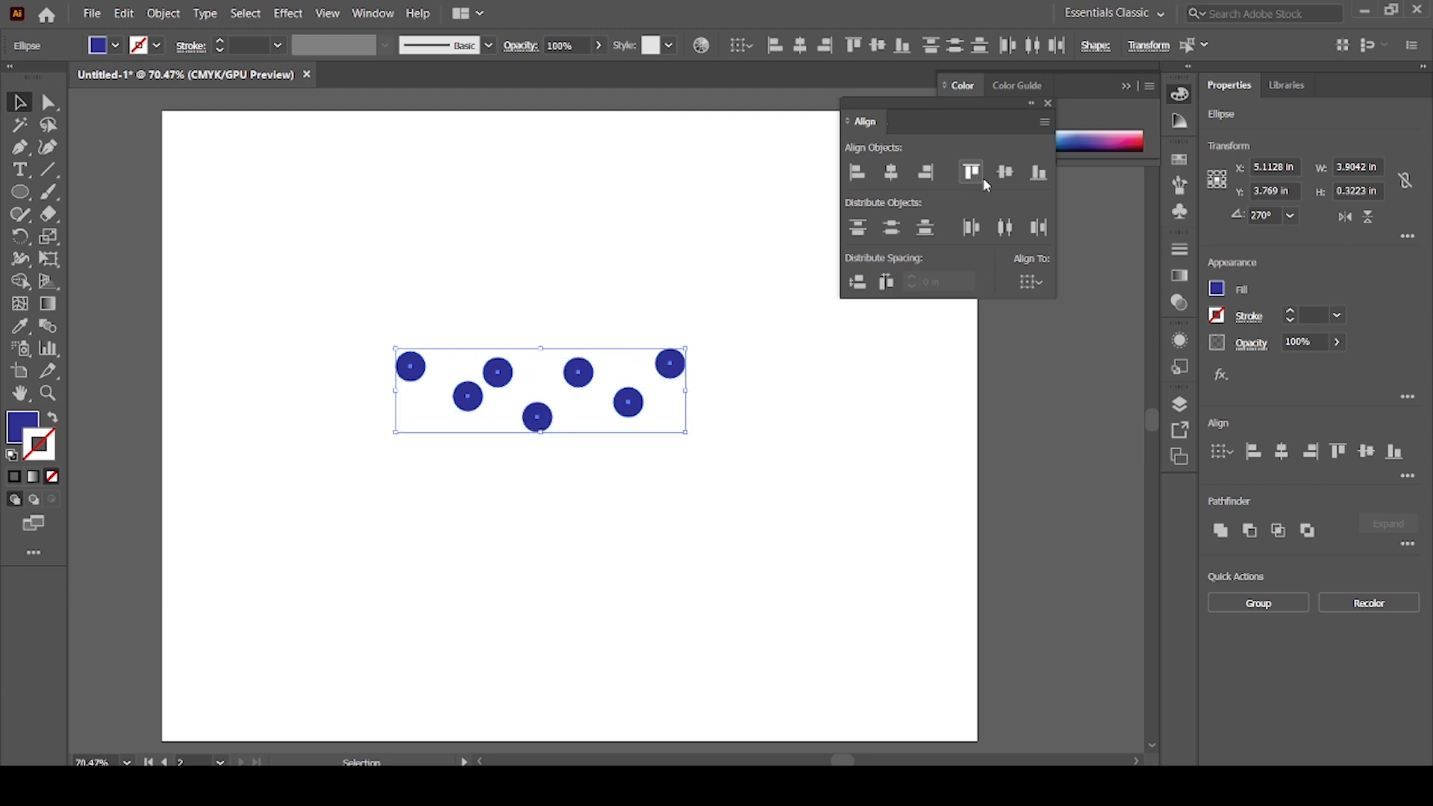
left_click(1004, 178)
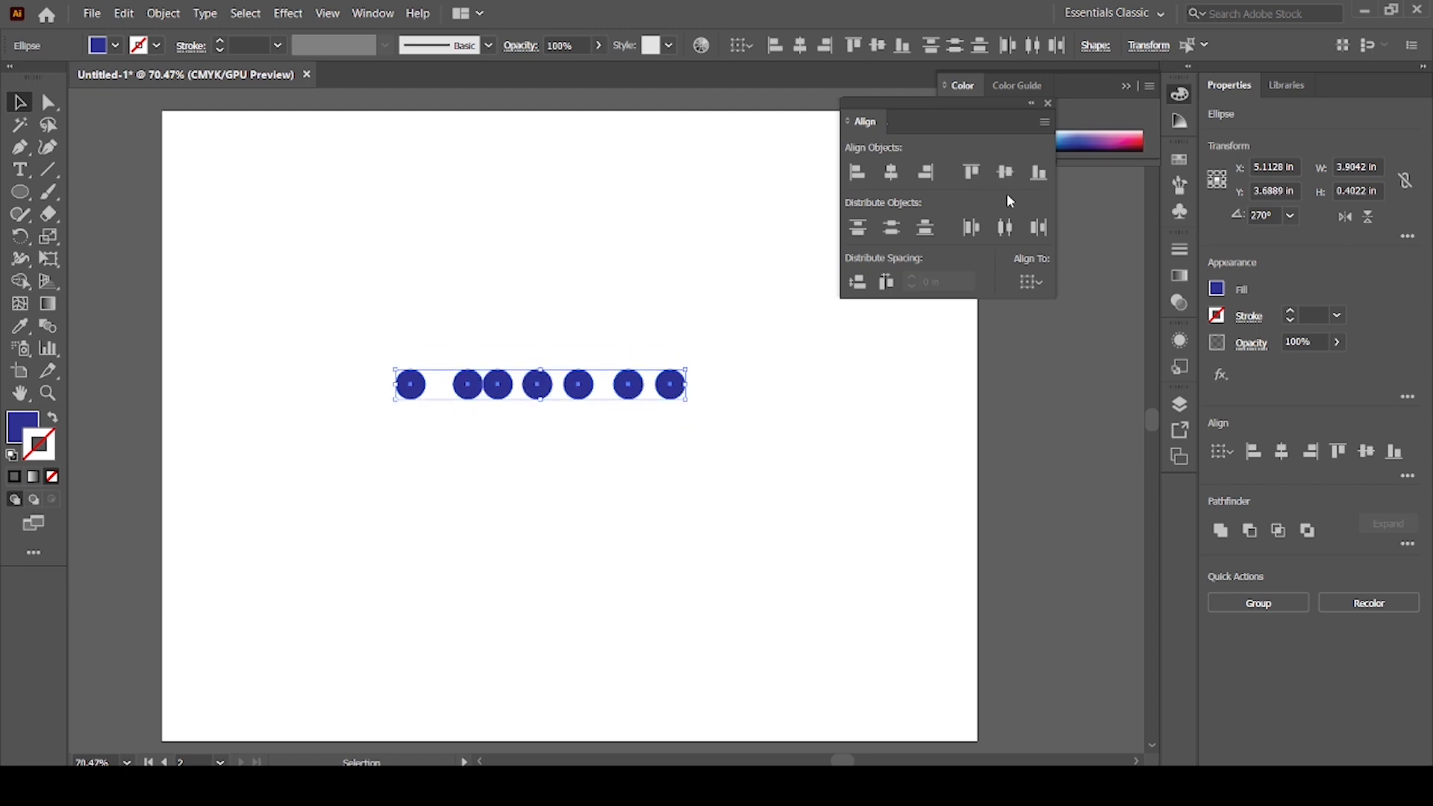
key("ctrl+z")
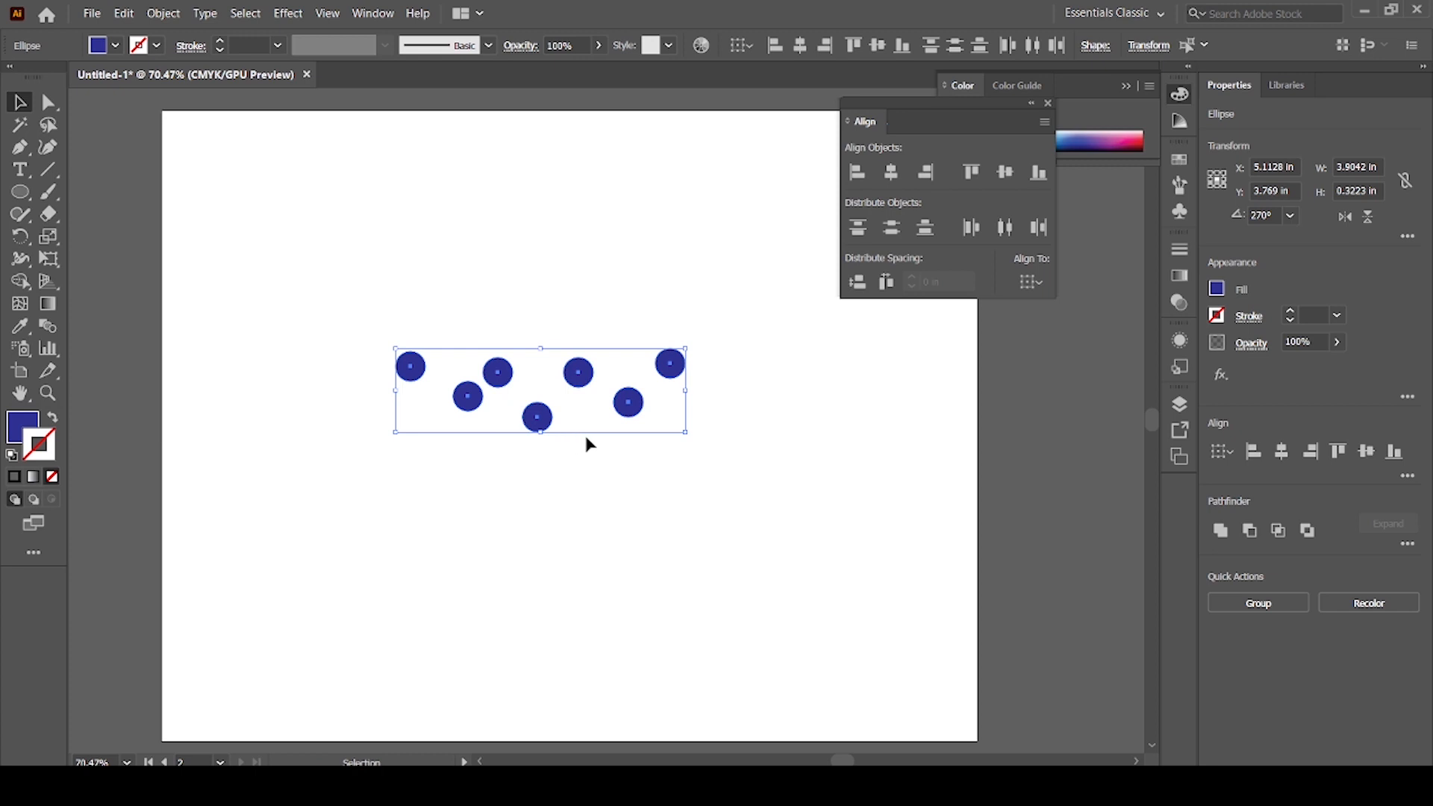
Step: Align the seven circles by their bottom edges and deselect them
left_click(1038, 176)
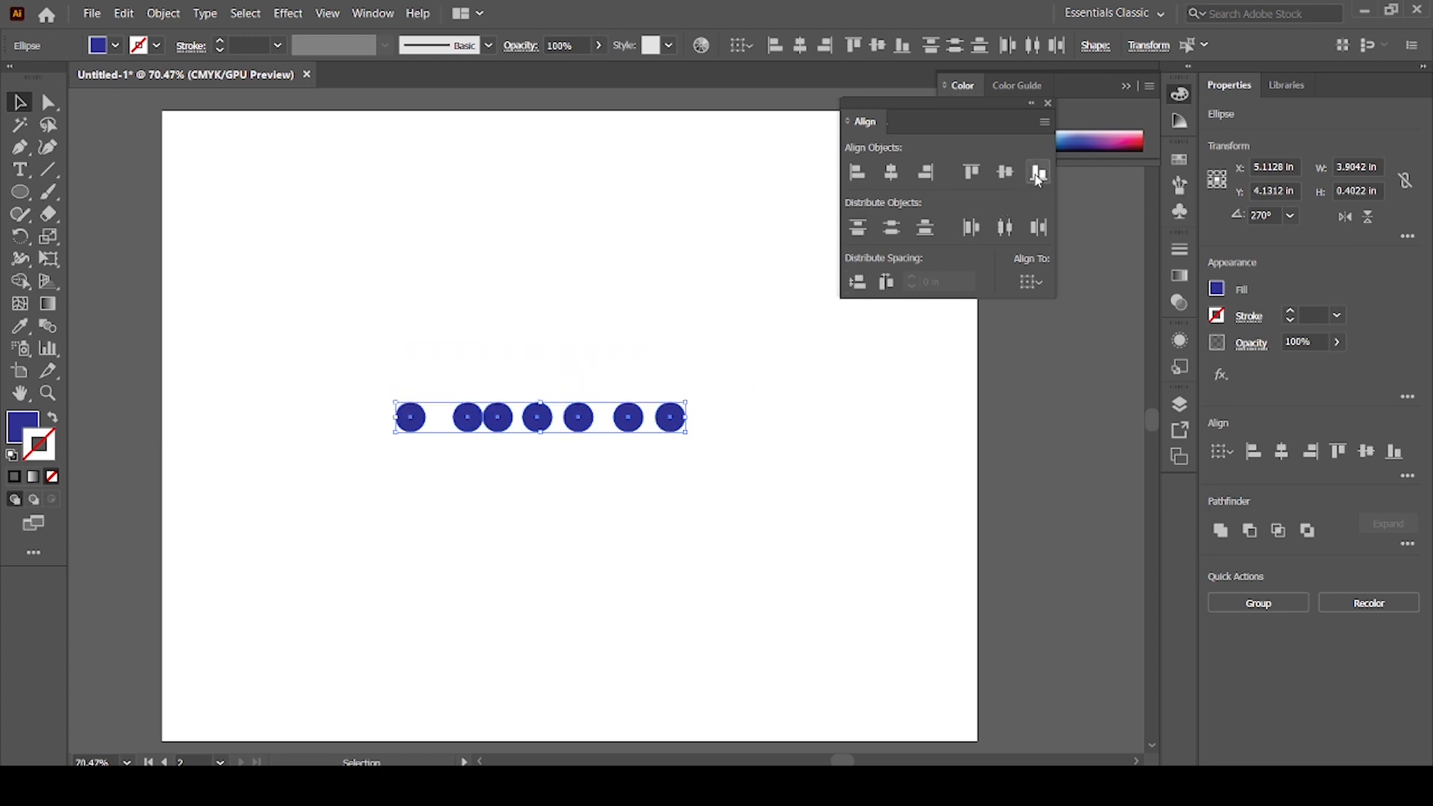
left_click(590, 537)
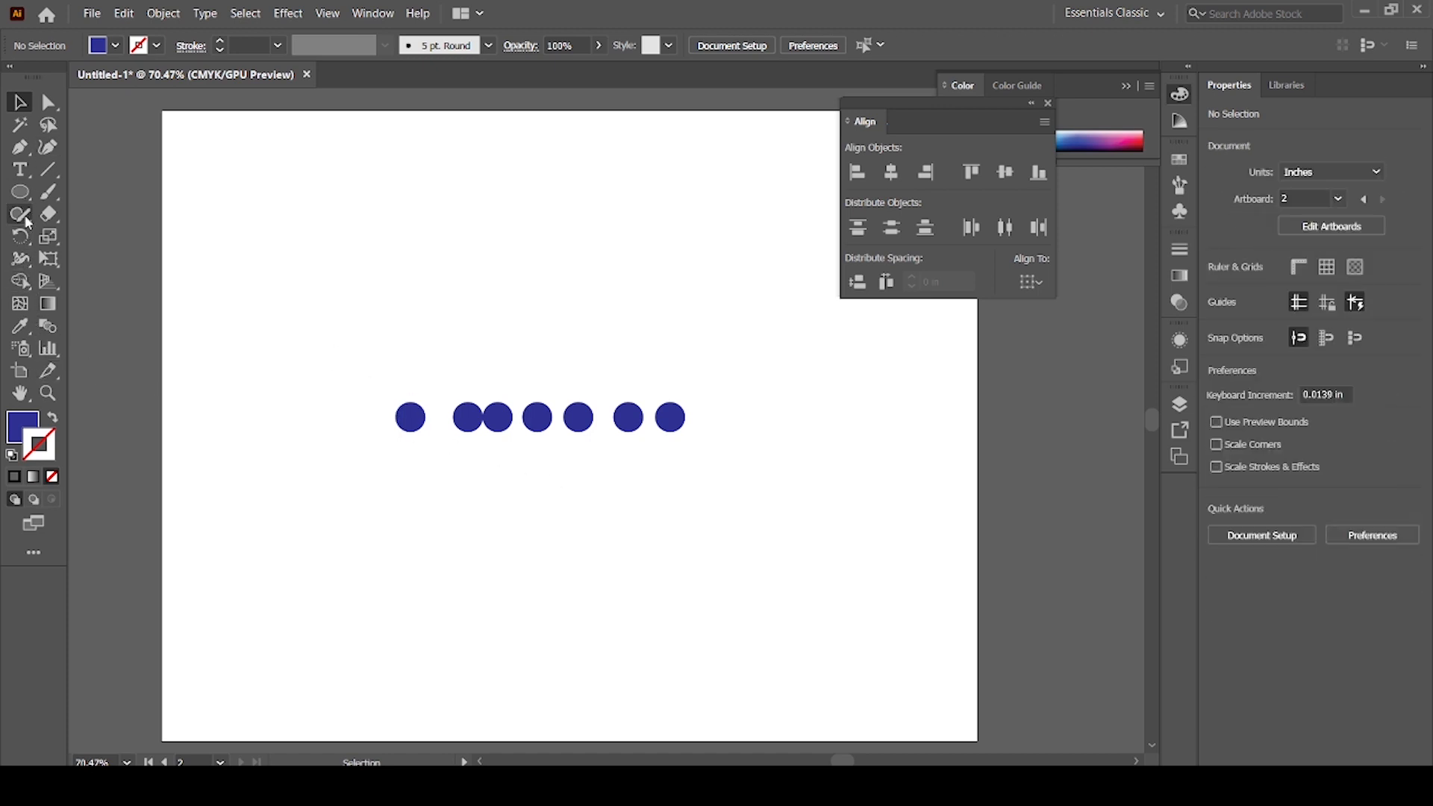
Step: Add the text "ADOBE ILLUSTRATOR" above the circles and scale it up to about 18.9 pt
left_click(20, 169)
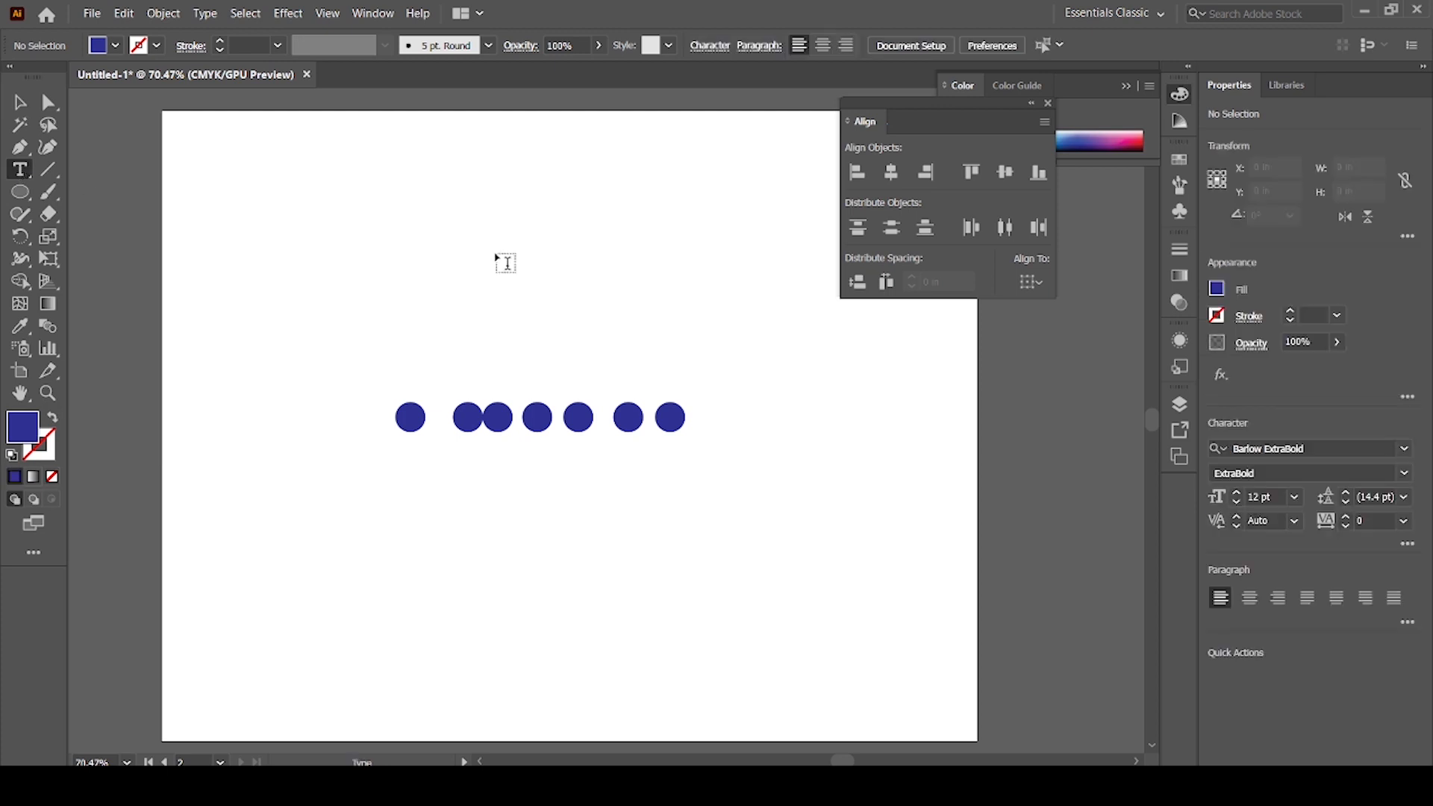
left_click(446, 237)
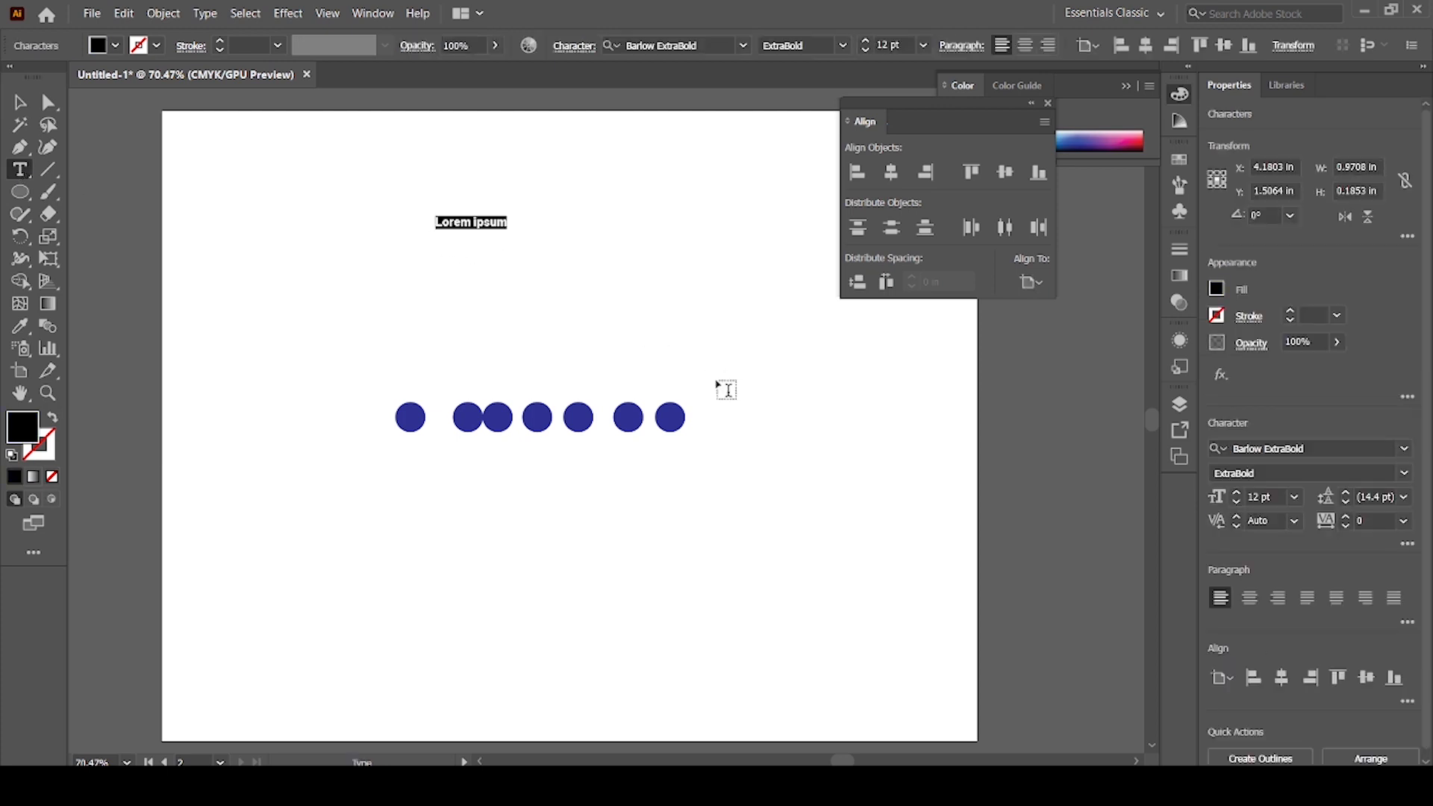
type("ADOBE")
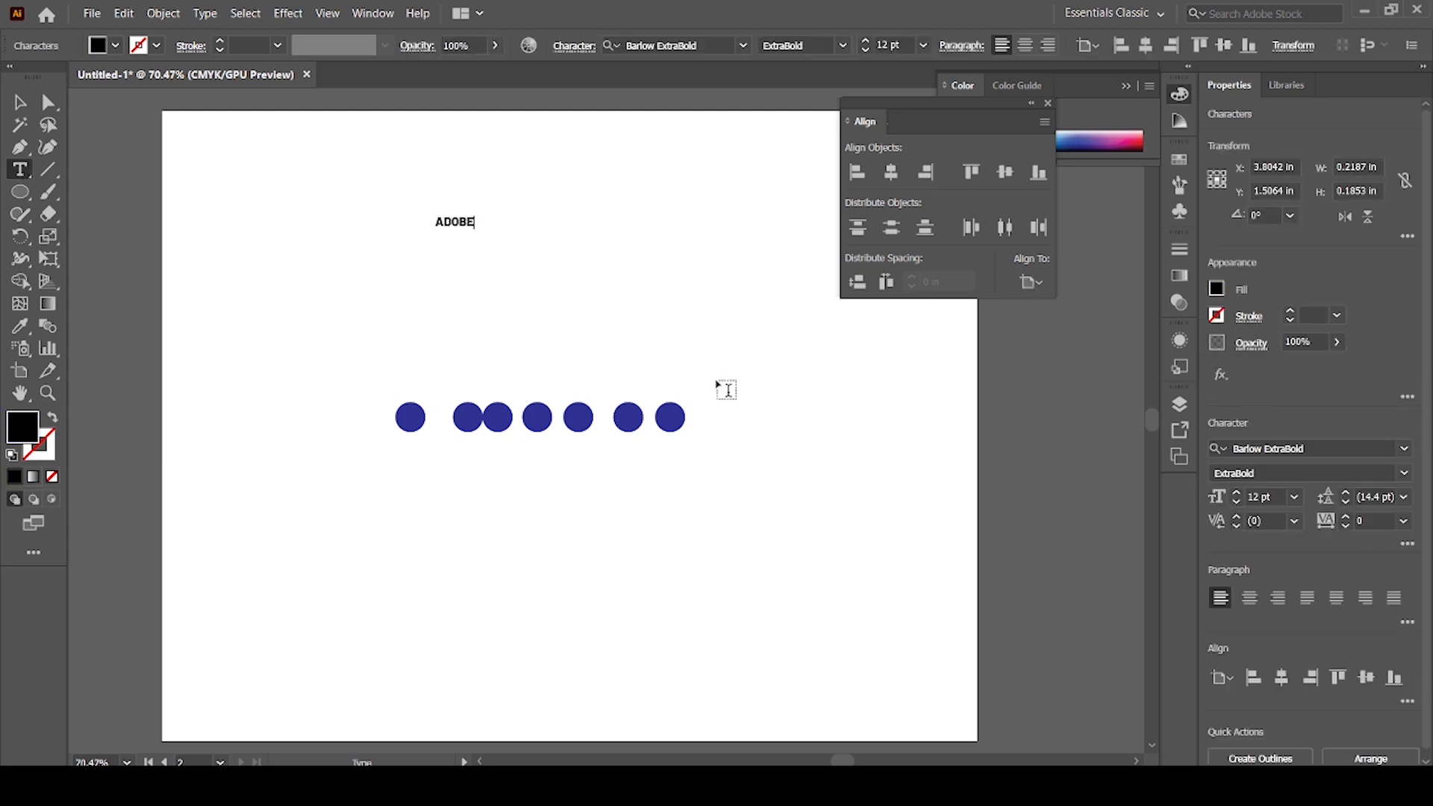
type(" ILLUSTRATOR")
left_click(23, 103)
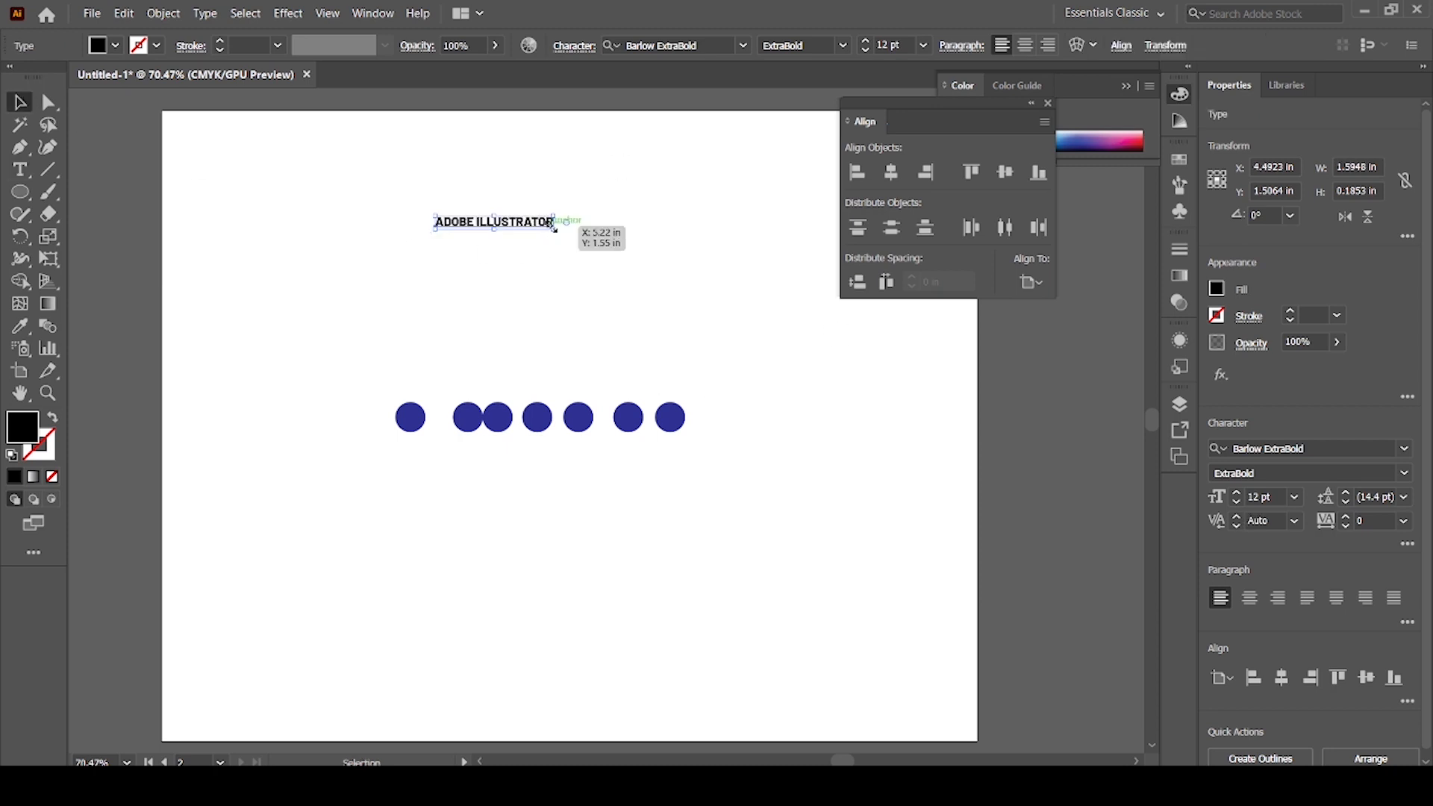
left_click_drag(555, 228, 617, 286)
Step: Duplicate the text into three staggered copies below it, and move the row of circles to the artboard's lower right
left_click_drag(624, 288, 570, 323)
left_click_drag(562, 318, 547, 367)
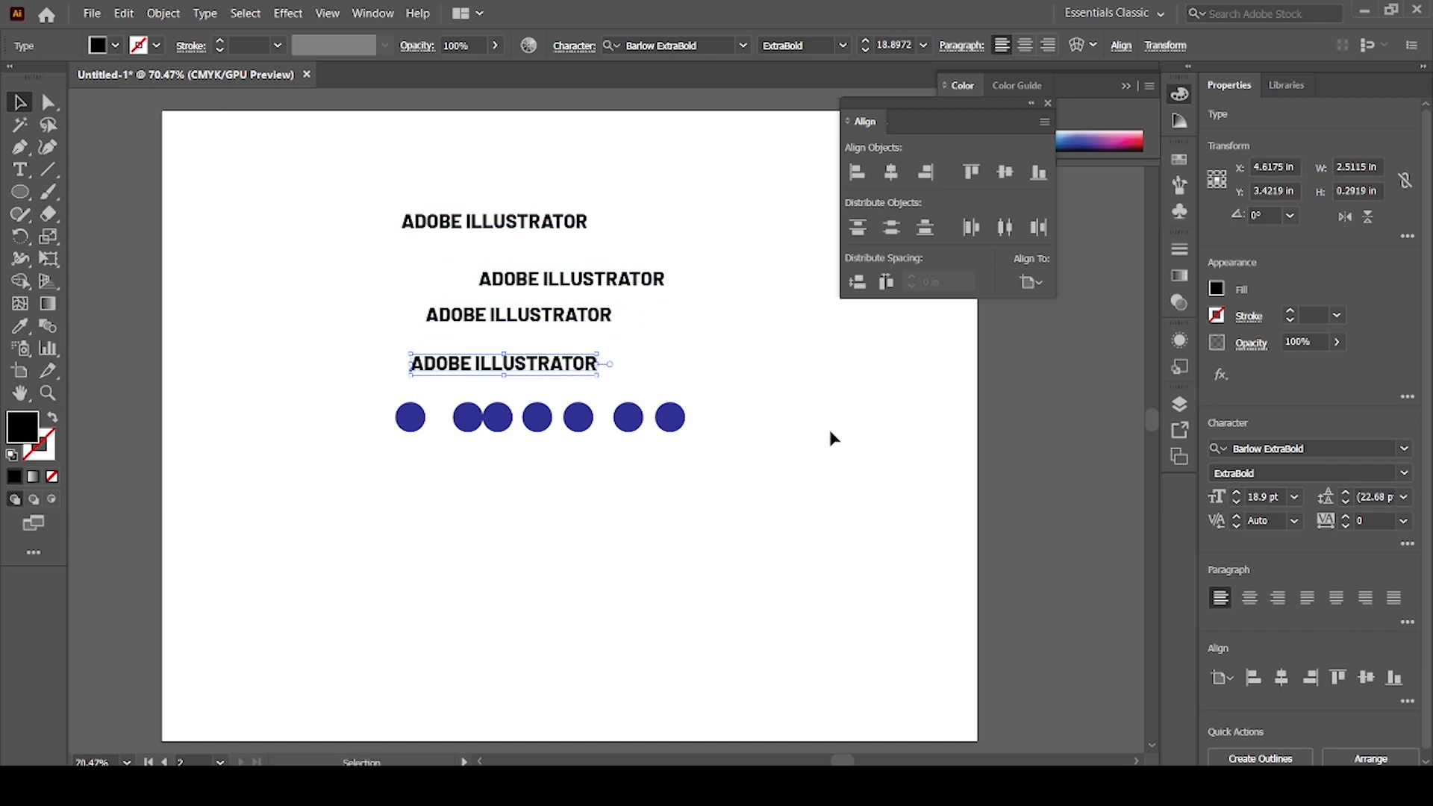
left_click_drag(727, 381, 374, 461)
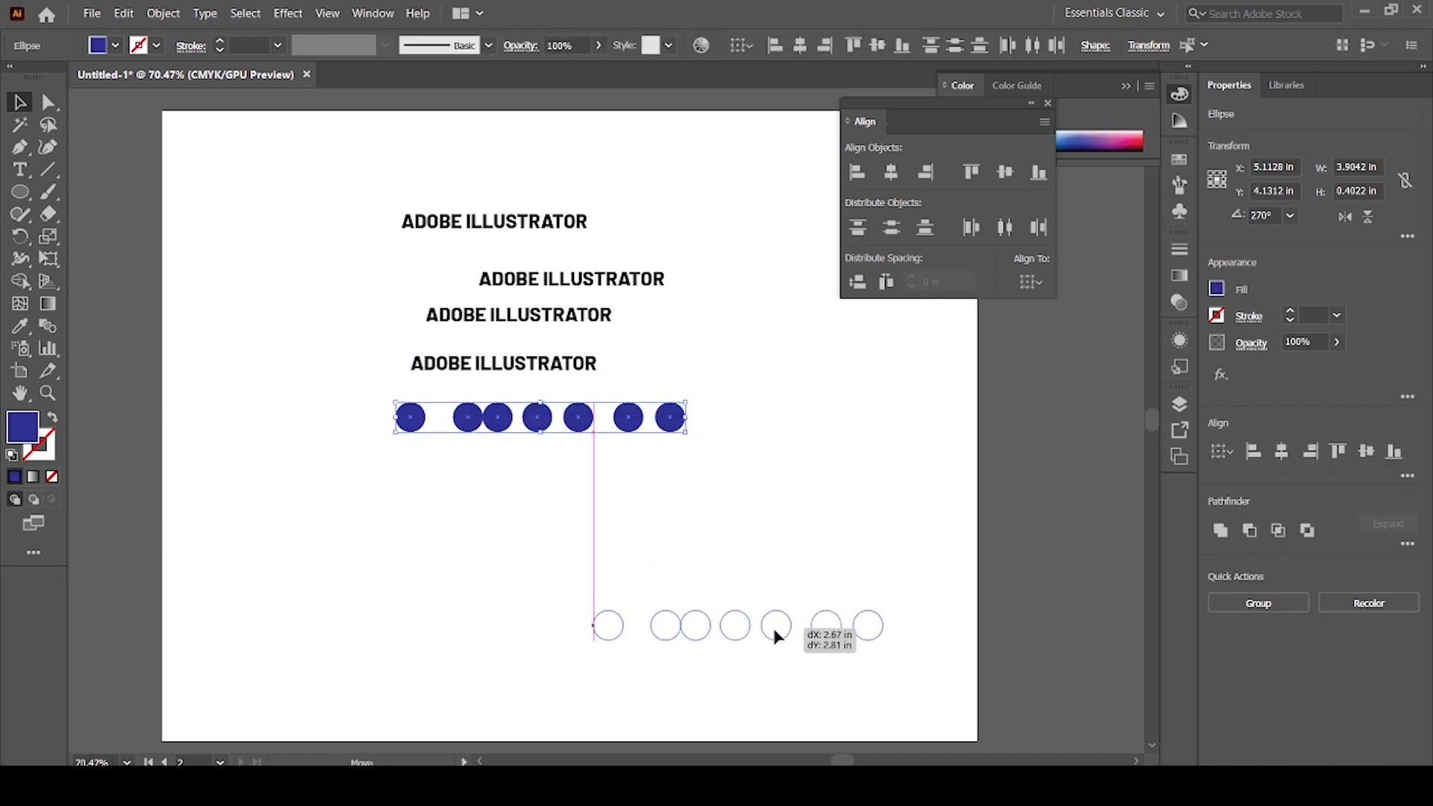
left_click_drag(576, 423, 776, 634)
Step: Try aligning the four text lines by their left edges and by their horizontal centers, undoing each alignment
left_click_drag(379, 250, 682, 415)
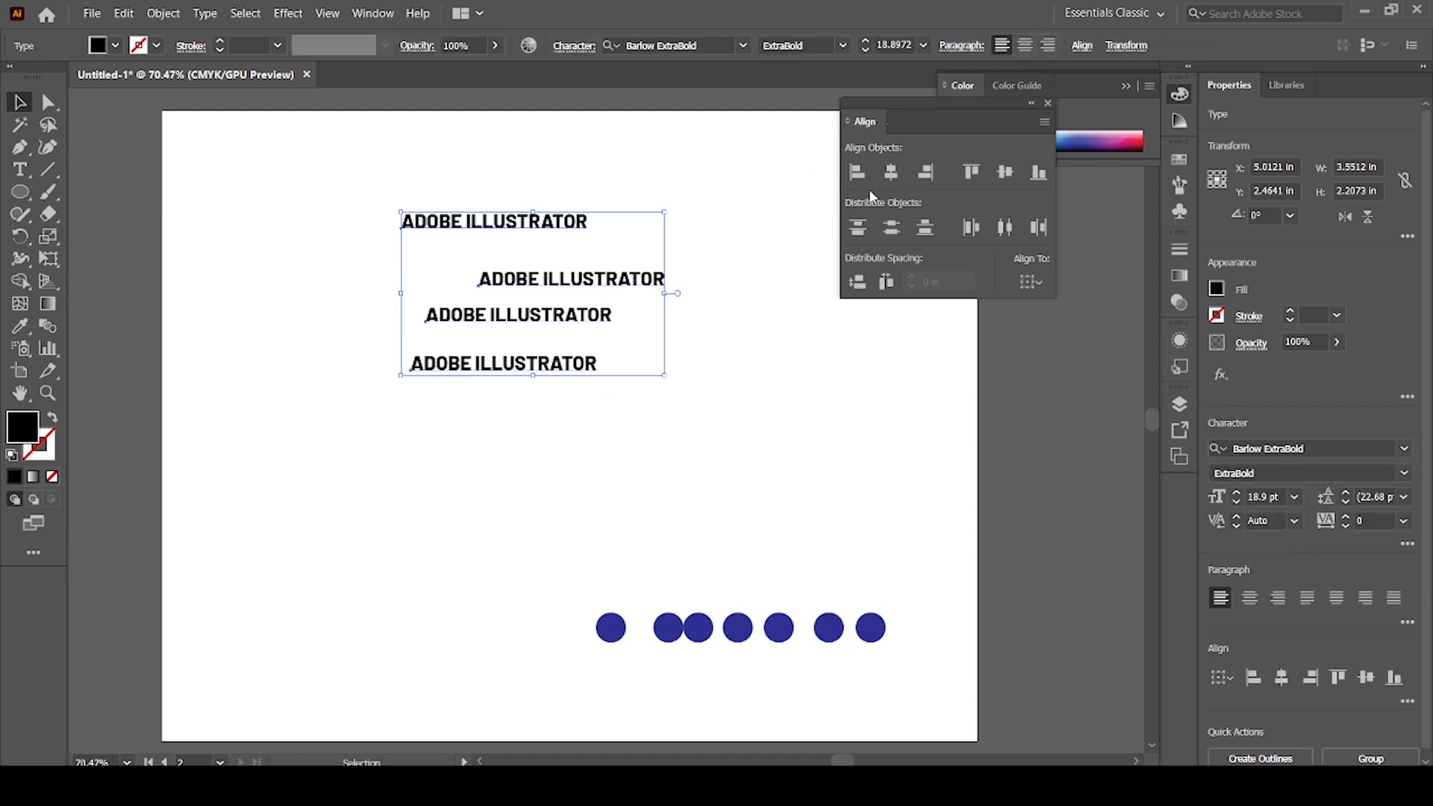
left_click(858, 172)
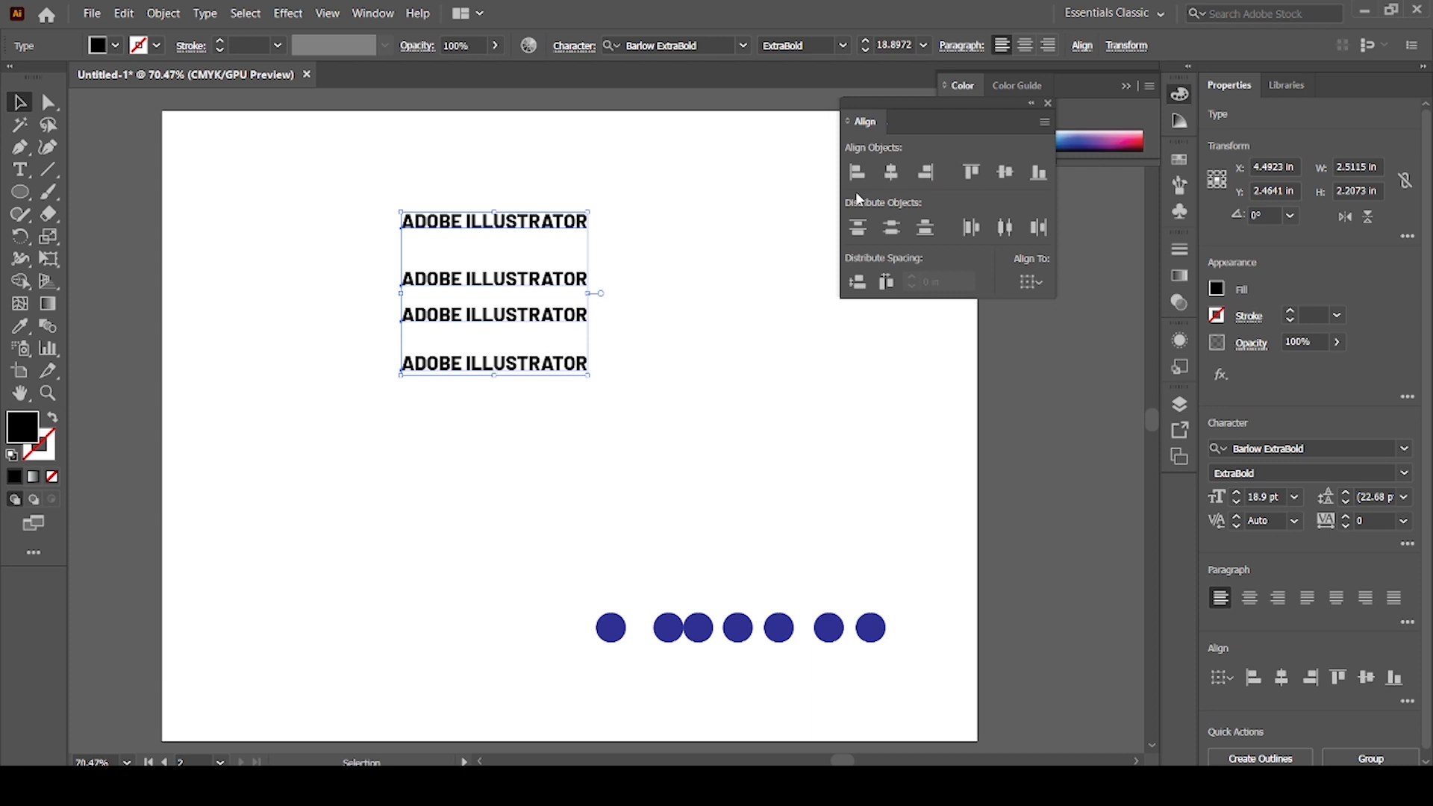
key("ctrl+z")
left_click(890, 172)
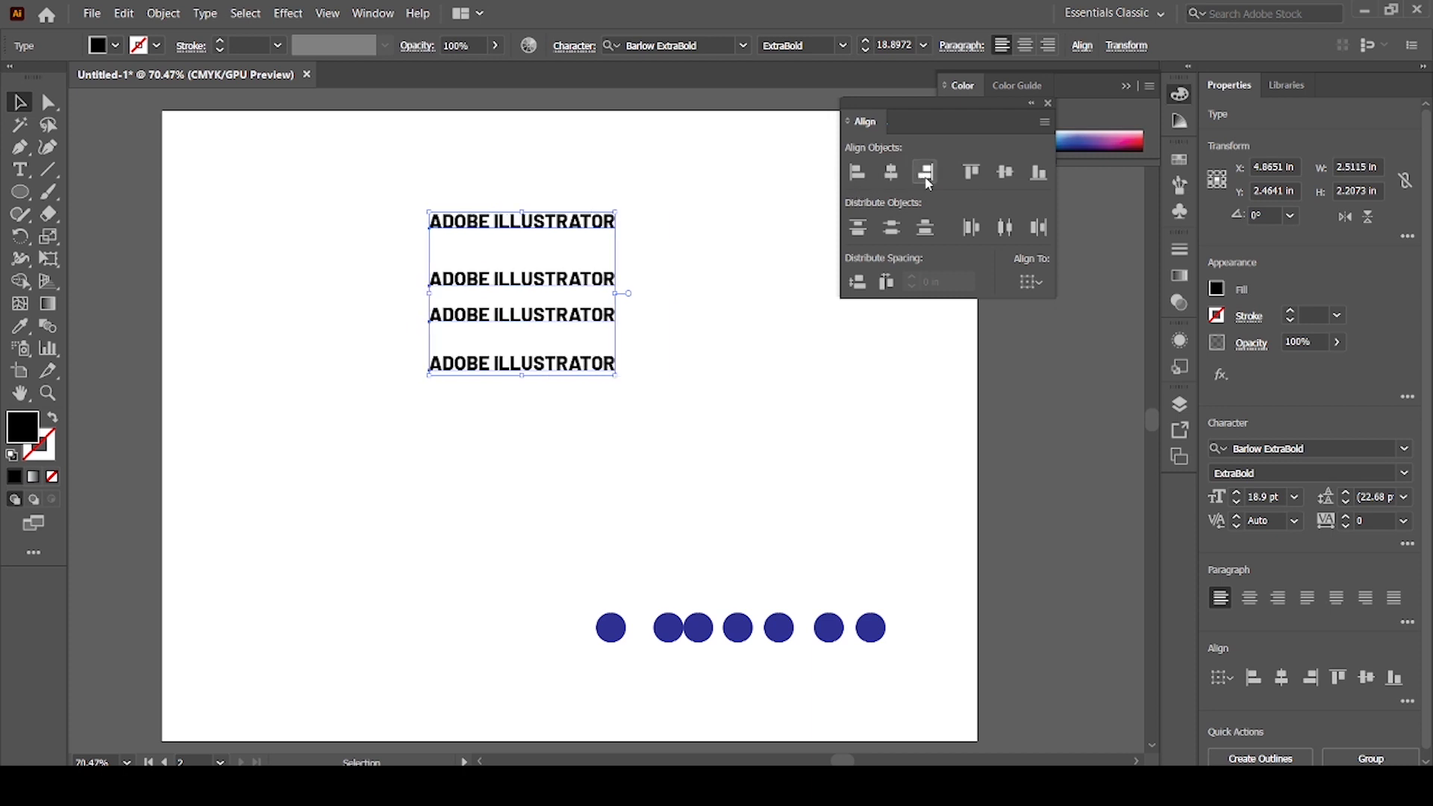
key("ctrl+z")
Step: Align the four text lines by their right edges and move them to the artboard's lower right
left_click(926, 172)
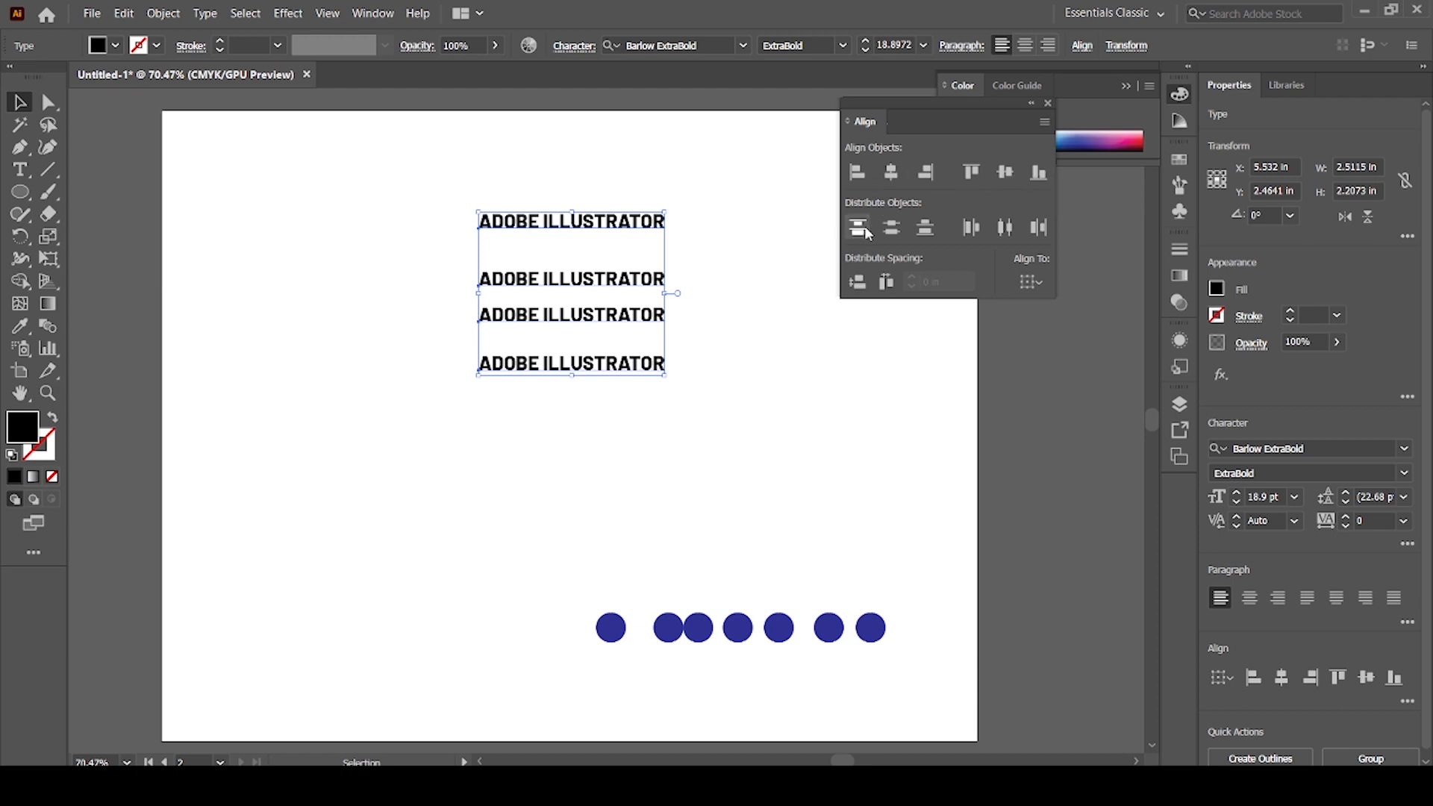
left_click_drag(594, 292, 845, 598)
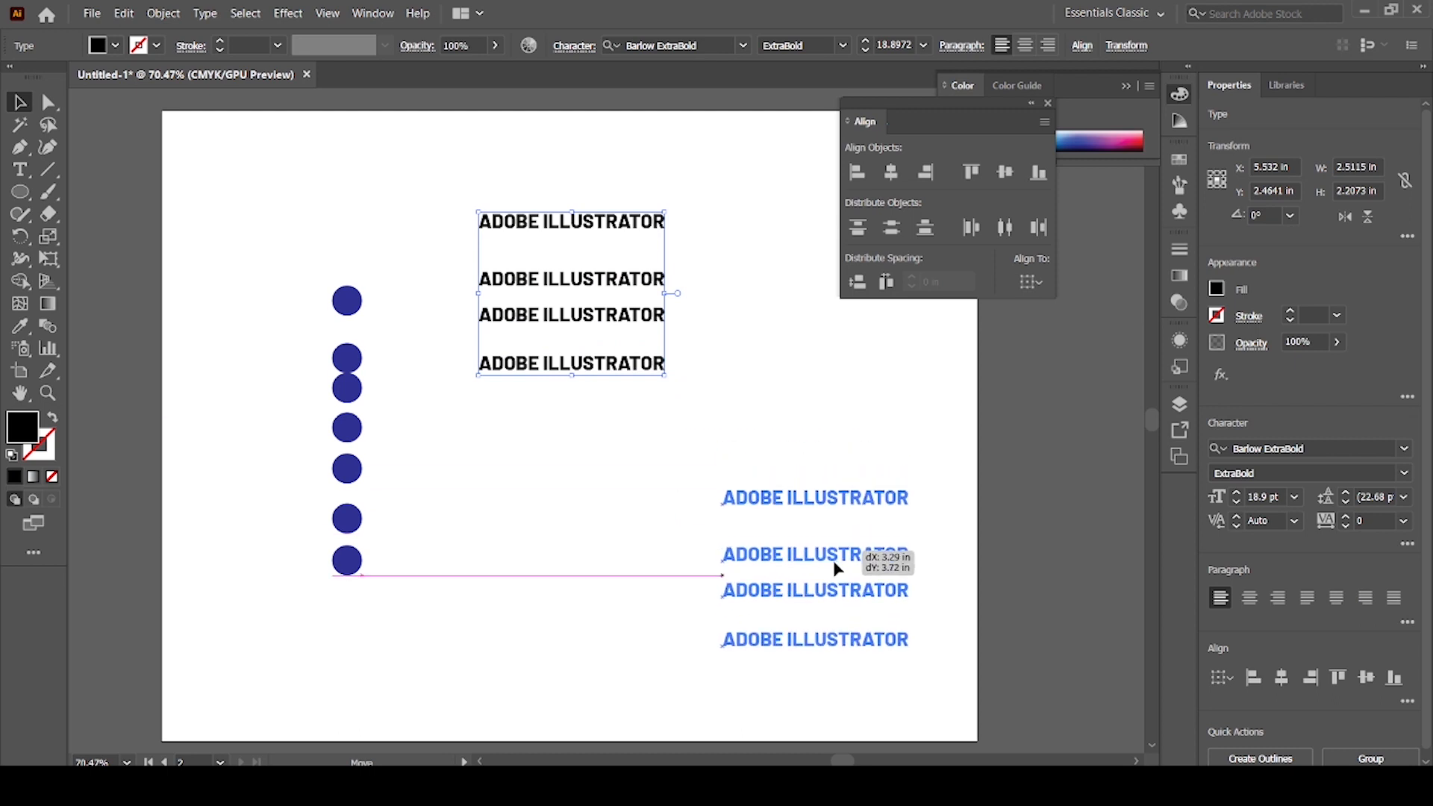
Step: Move the vertical column of seven circles to about X 3.88 in, Y 2.95 in, and deselect it
left_click_drag(298, 241, 383, 637)
left_click_drag(347, 358, 448, 258)
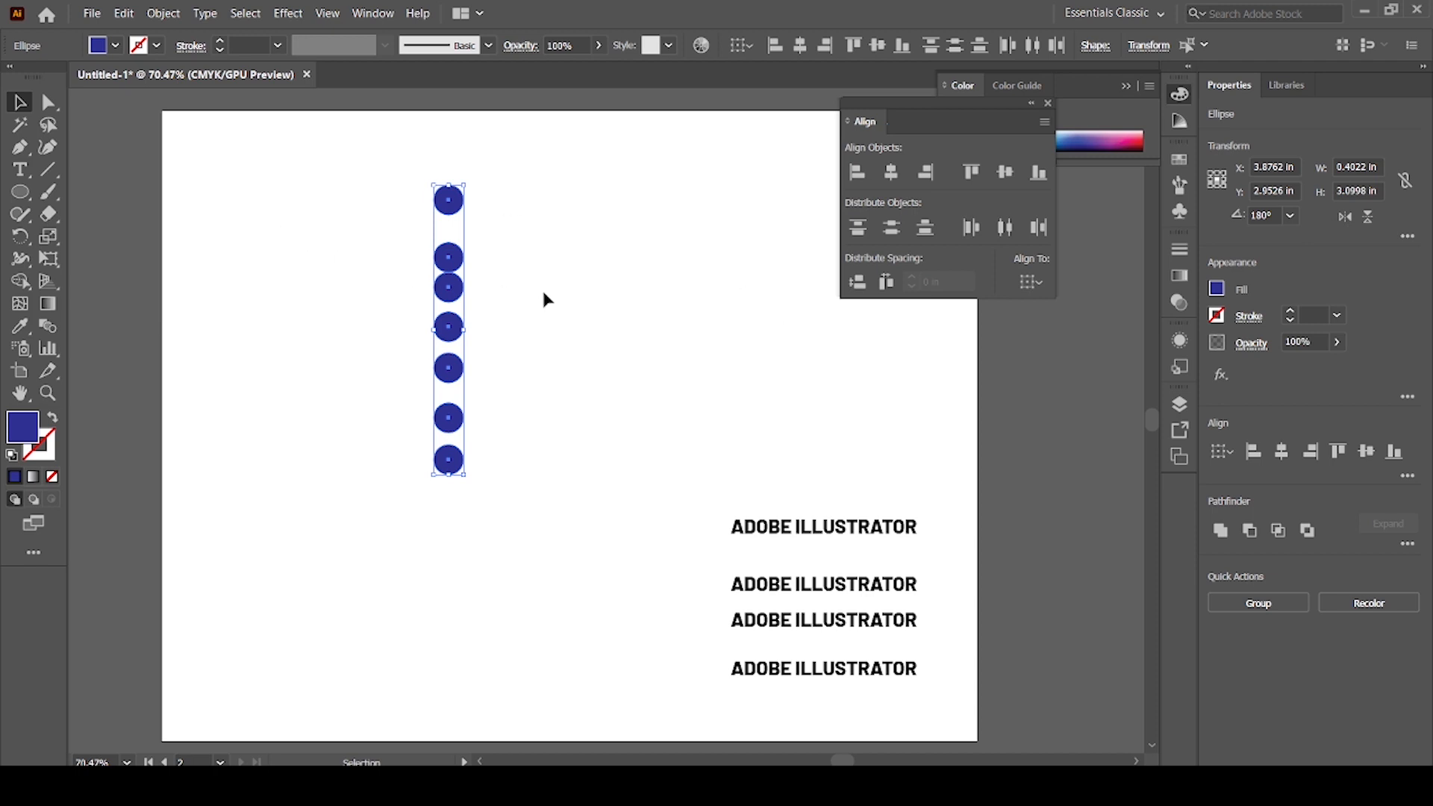
left_click(482, 224)
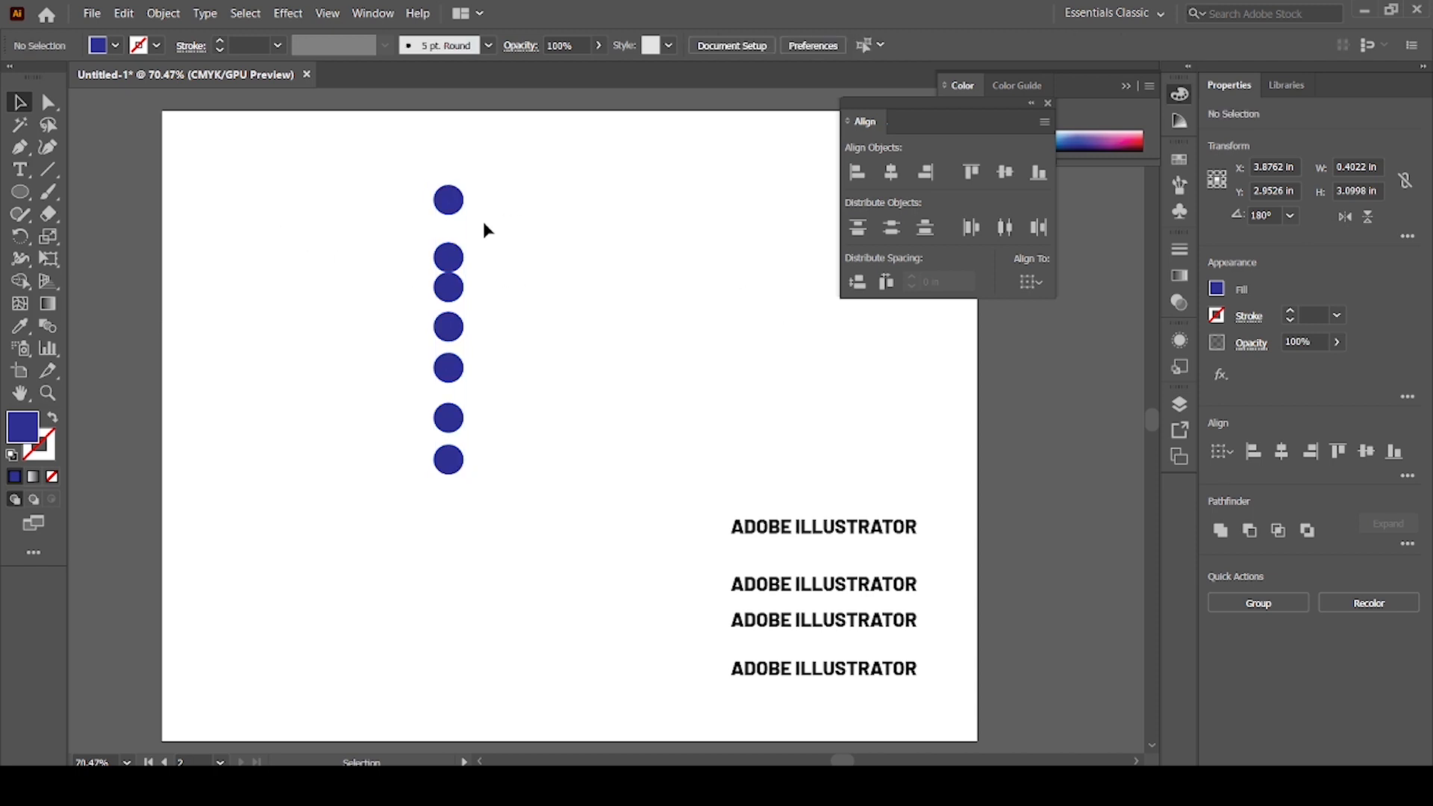
Step: Examine the spacing between the seven circles in the vertical column by selecting them one at a time
left_click(452, 200)
left_click(451, 258)
left_click(454, 287)
left_click(455, 327)
left_click(454, 368)
left_click(457, 419)
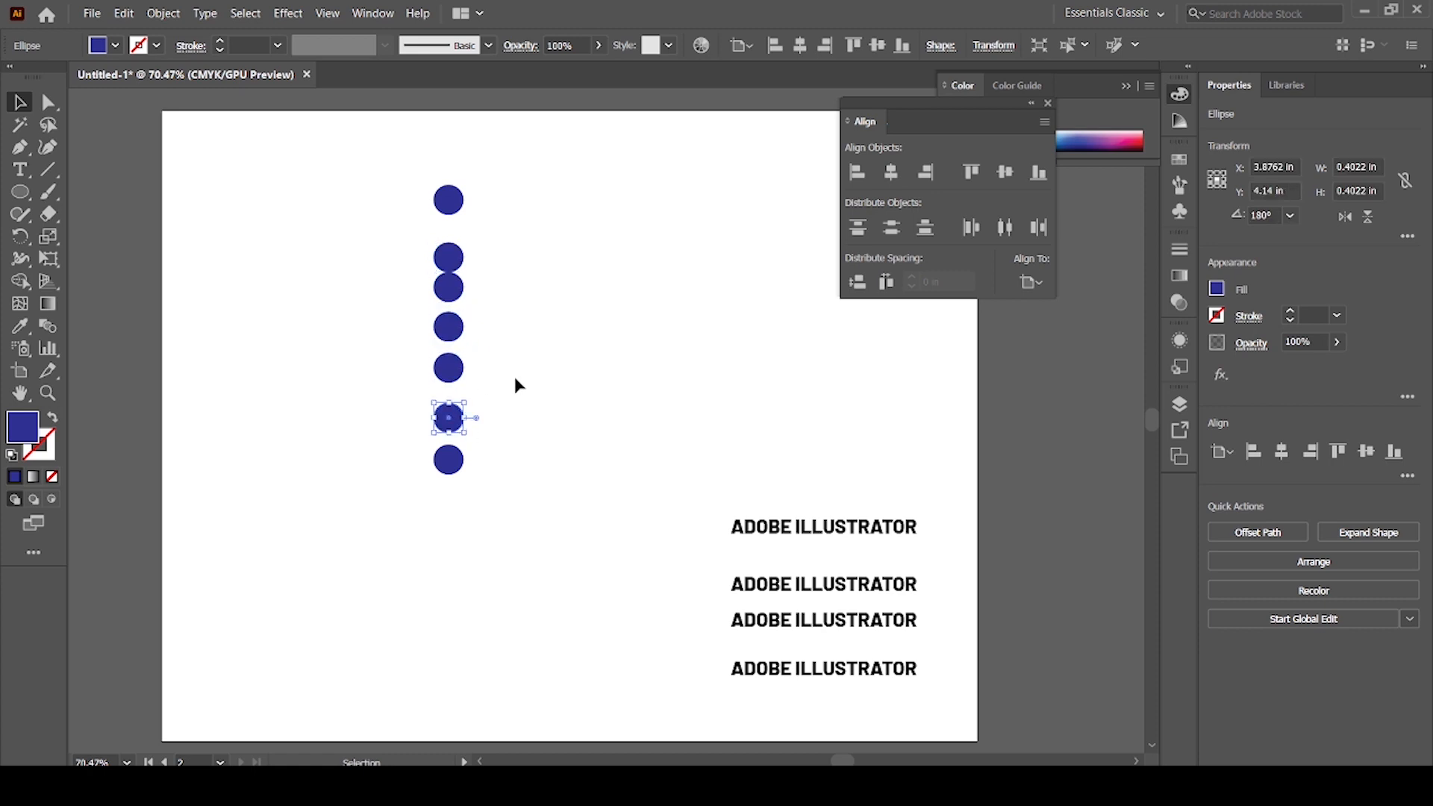
left_click(517, 333)
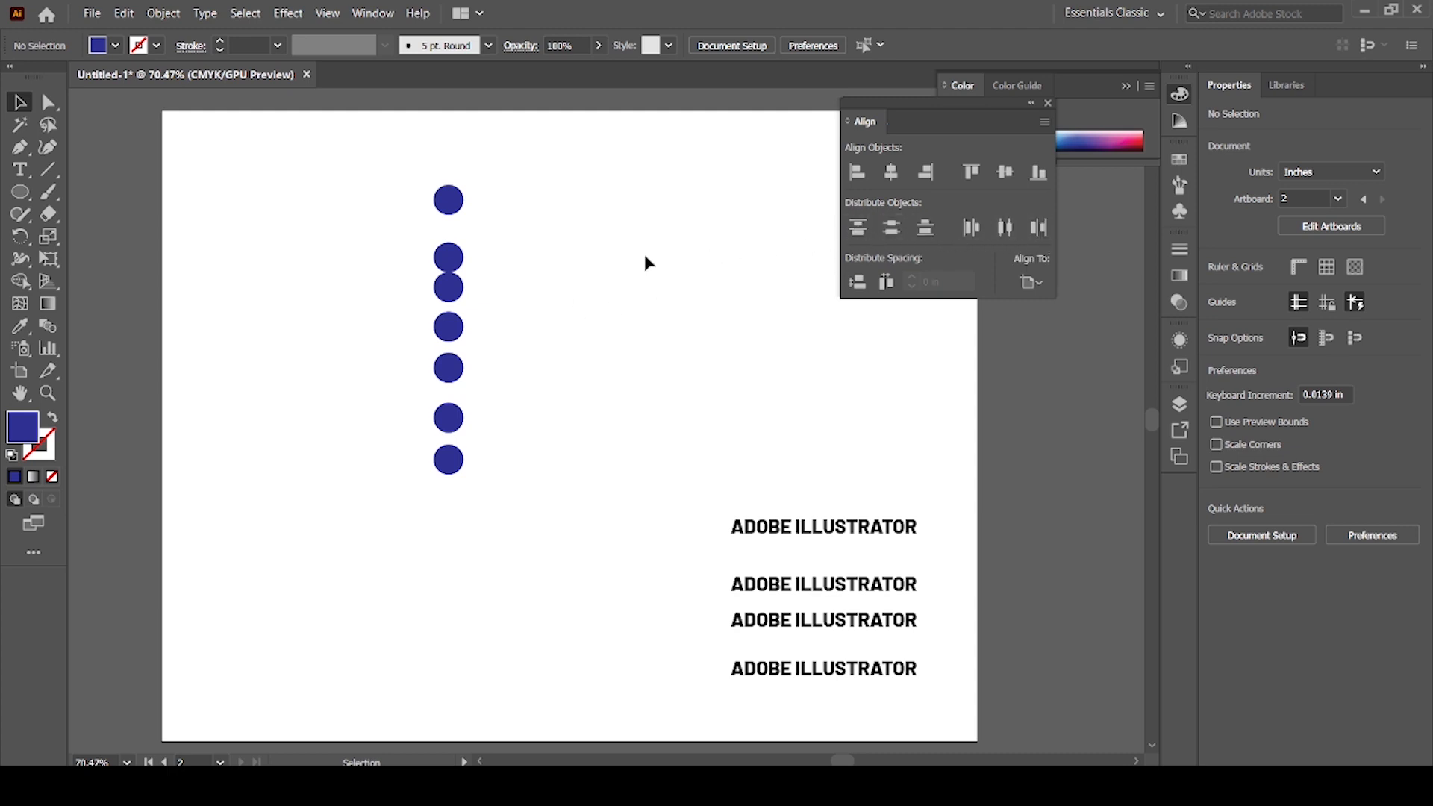
left_click(457, 211)
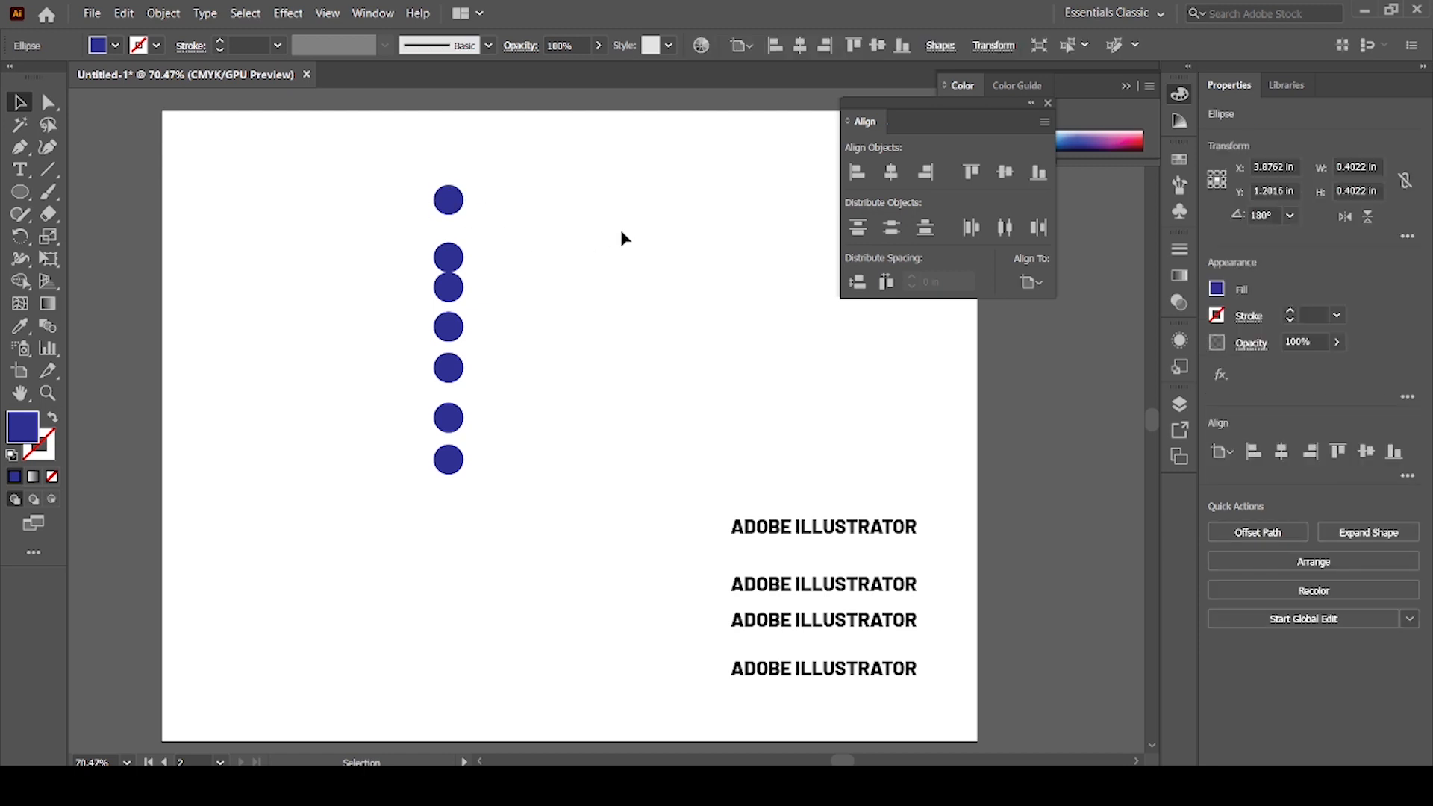
left_click(621, 233)
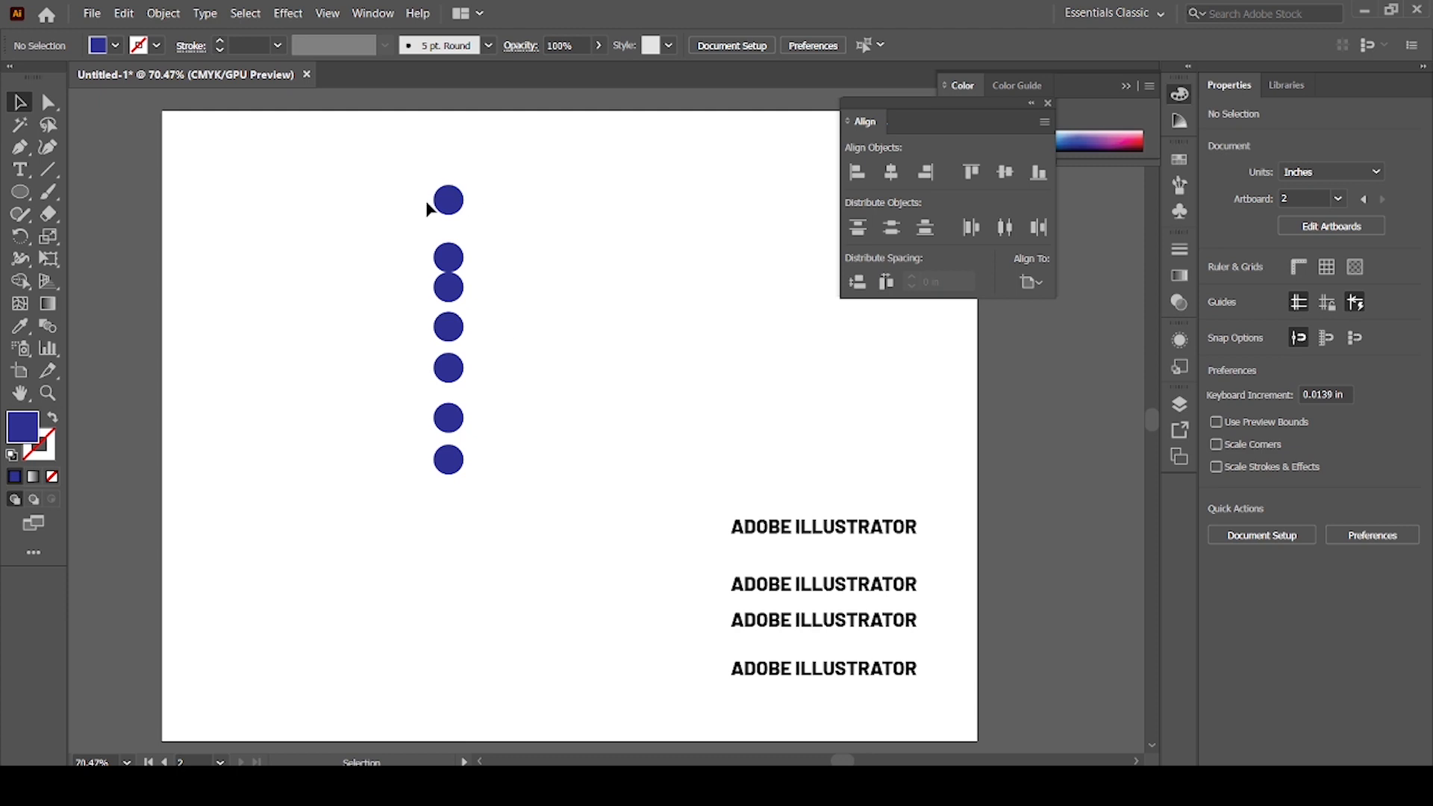
Step: Distribute the seven circles in the column evenly by their vertical centers and deselect them
left_click_drag(411, 179, 512, 480)
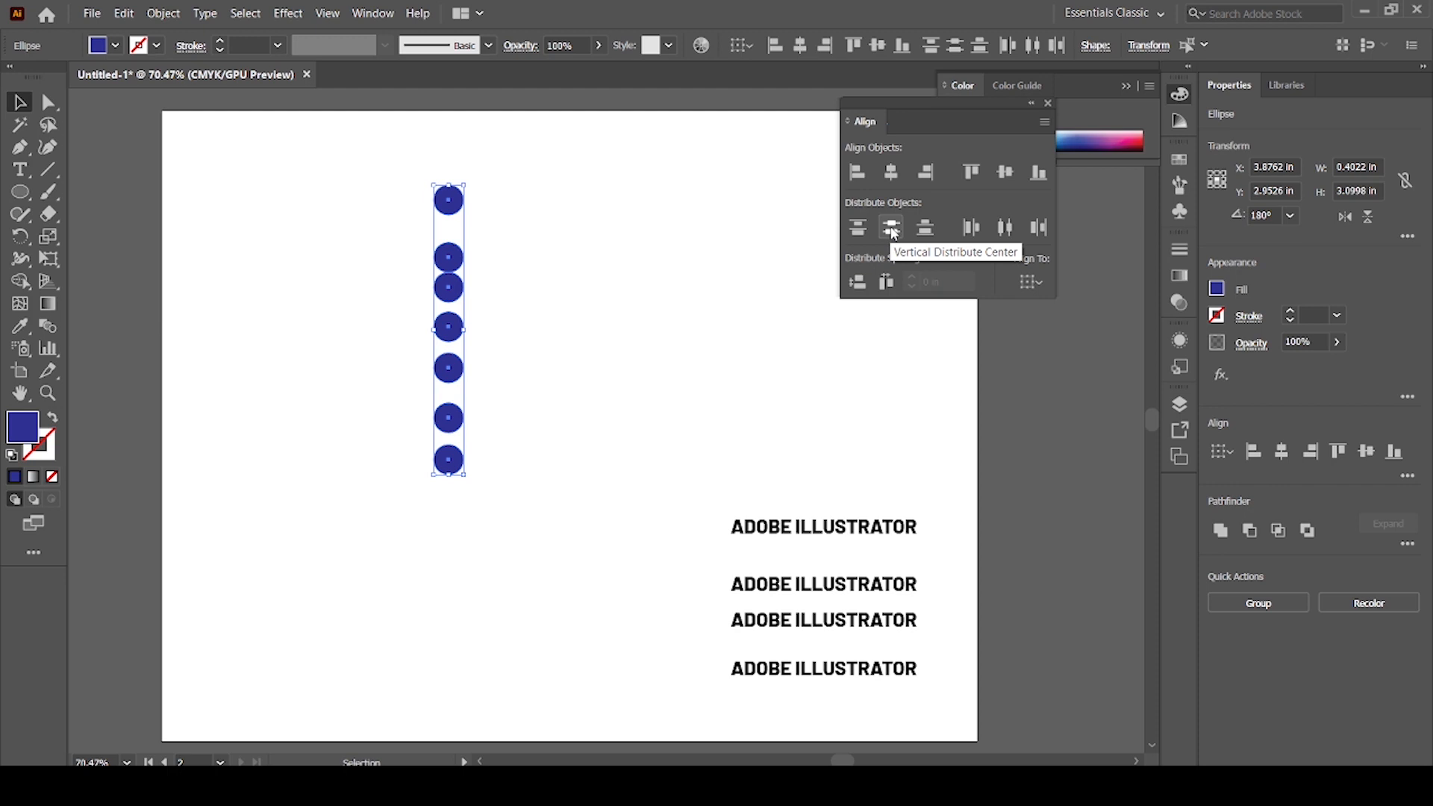
left_click(892, 229)
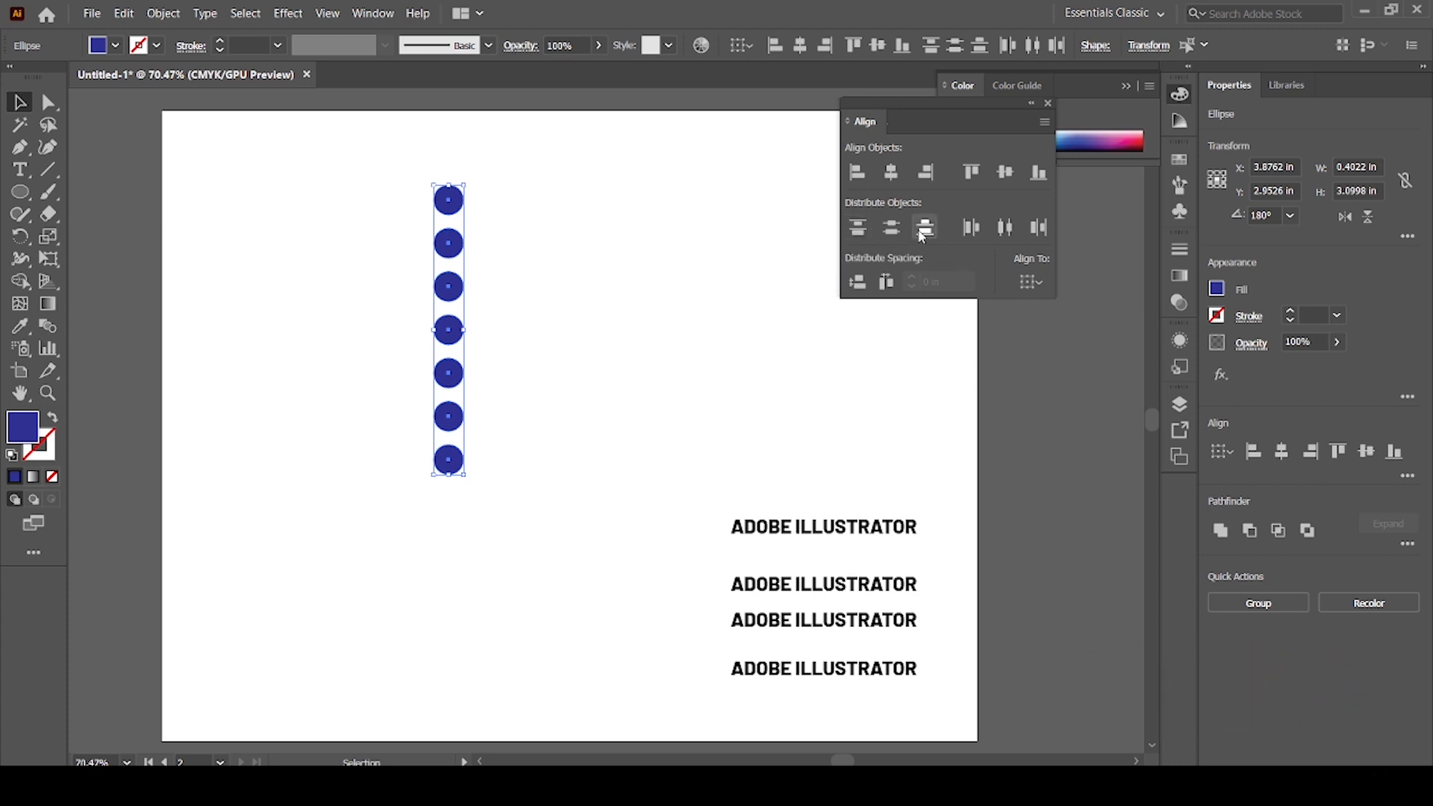
left_click(670, 336)
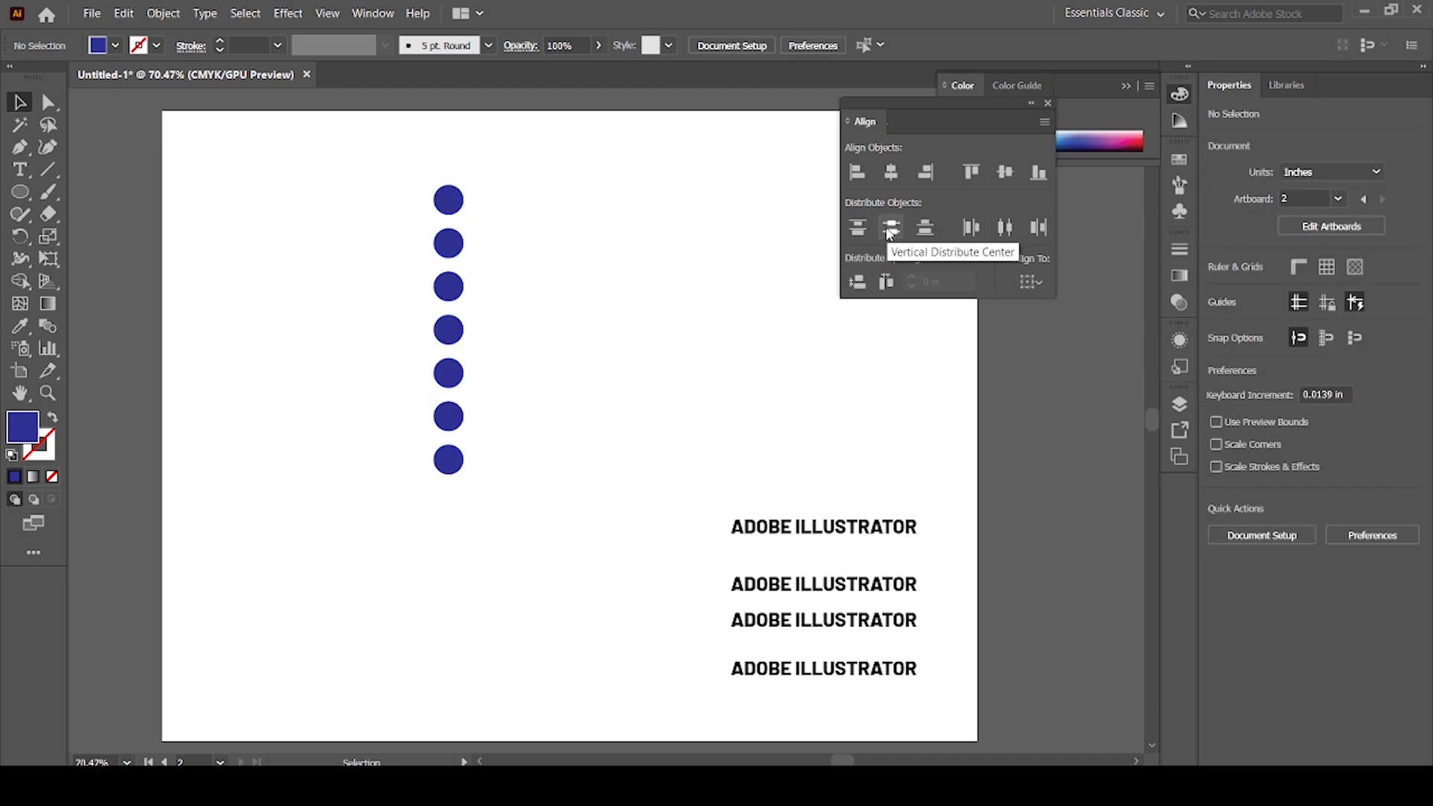
Step: Move the circle column to the artboard's upper left and place a copy rotated 90° beside it as a horizontal row
left_click_drag(397, 171, 575, 508)
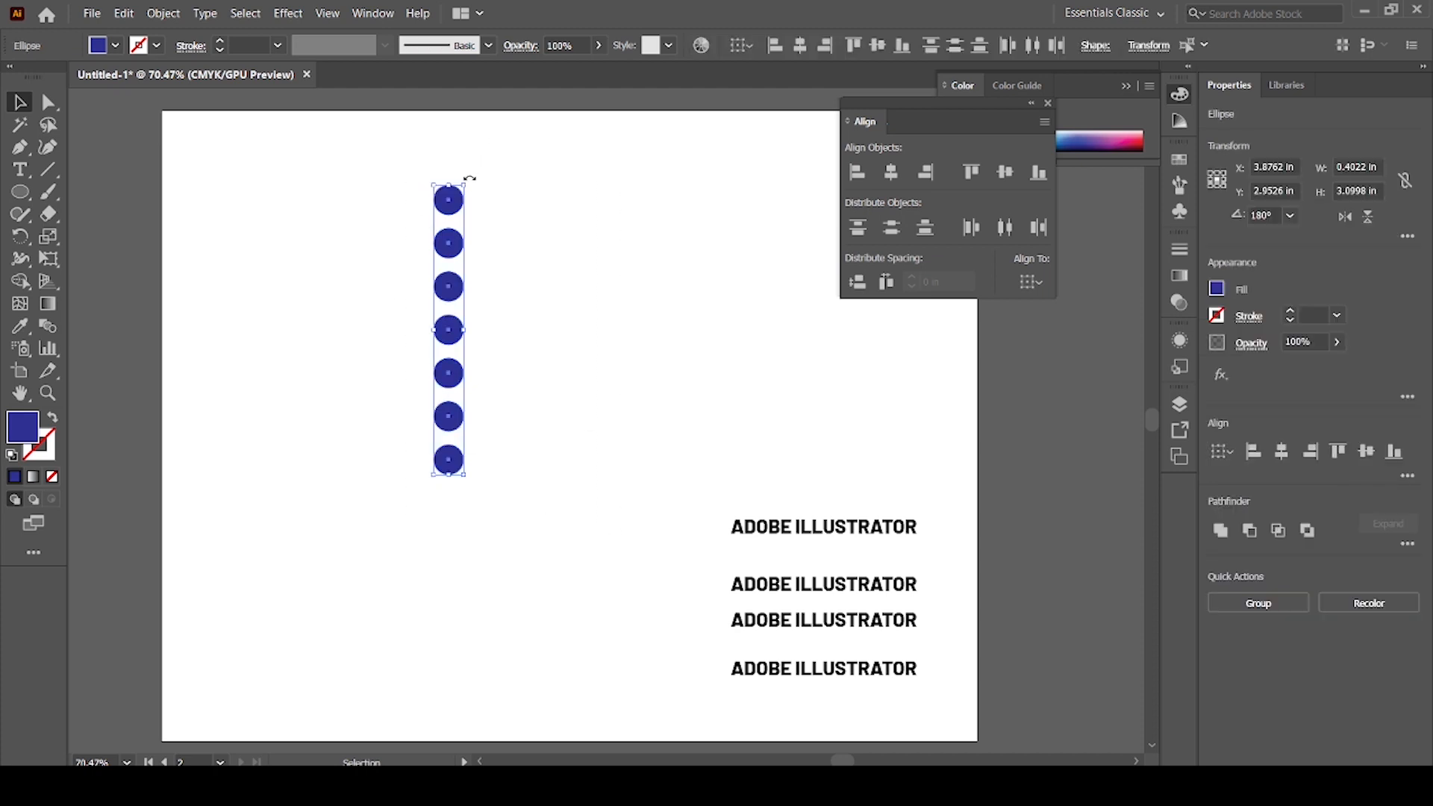
left_click_drag(451, 293, 602, 317)
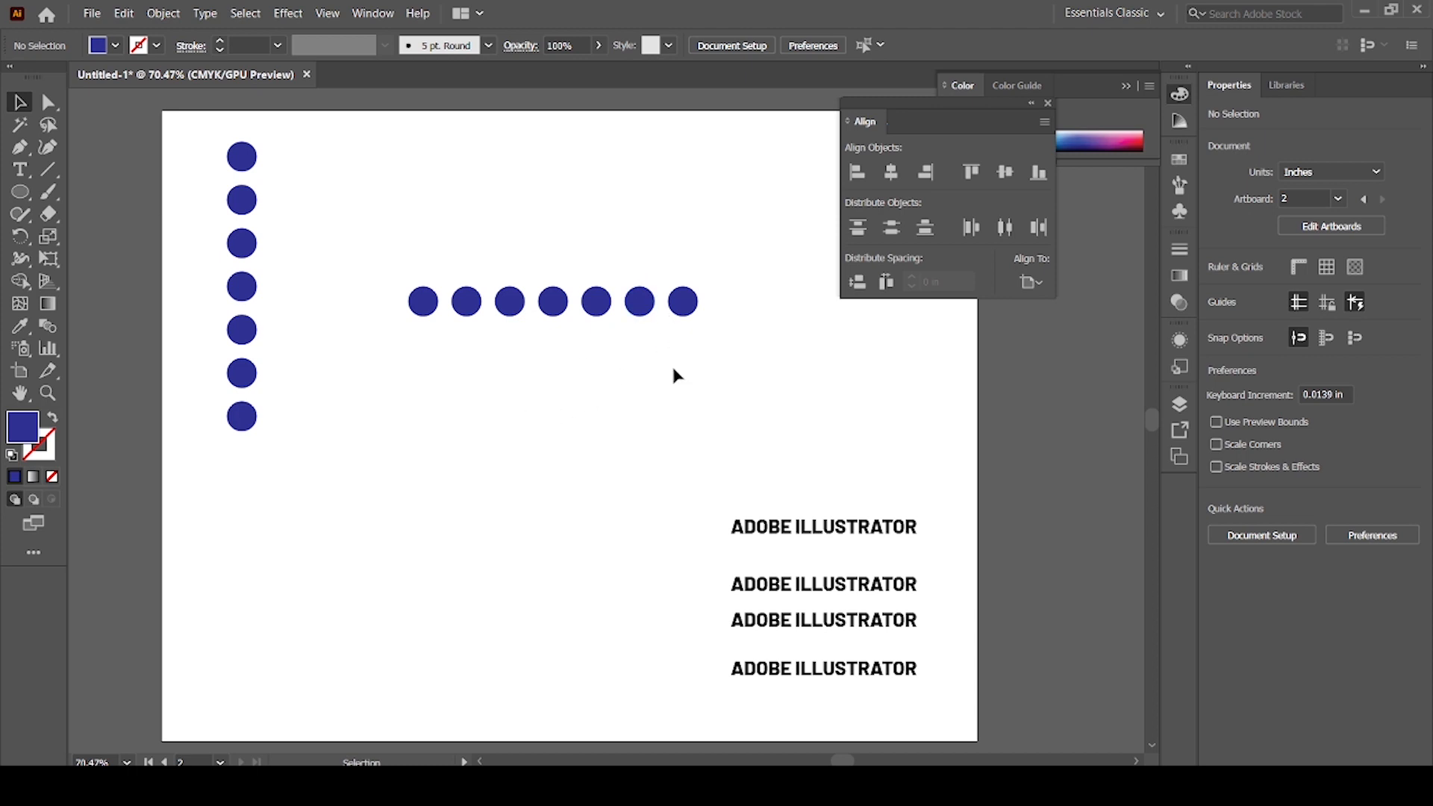
Step: Shift individual circles of the horizontal row to uneven heights and gaps, and clear the selection
mouse_move(686, 317)
left_mouse_down()
mouse_move(702, 310)
mouse_move(657, 313)
mouse_move(671, 310)
left_mouse_up()
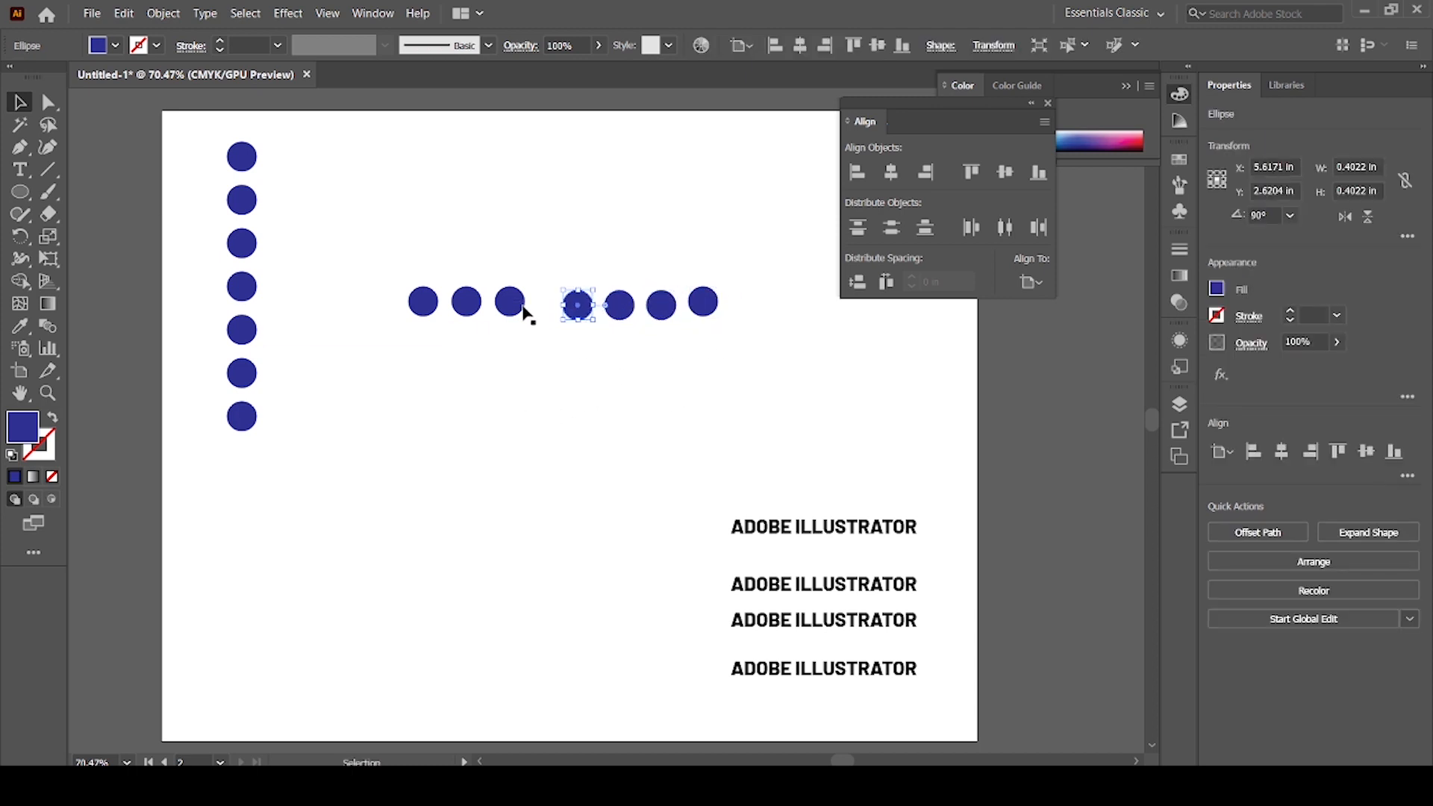
left_click_drag(512, 305, 438, 338)
left_click_drag(579, 309, 582, 290)
left_click_drag(661, 313, 661, 288)
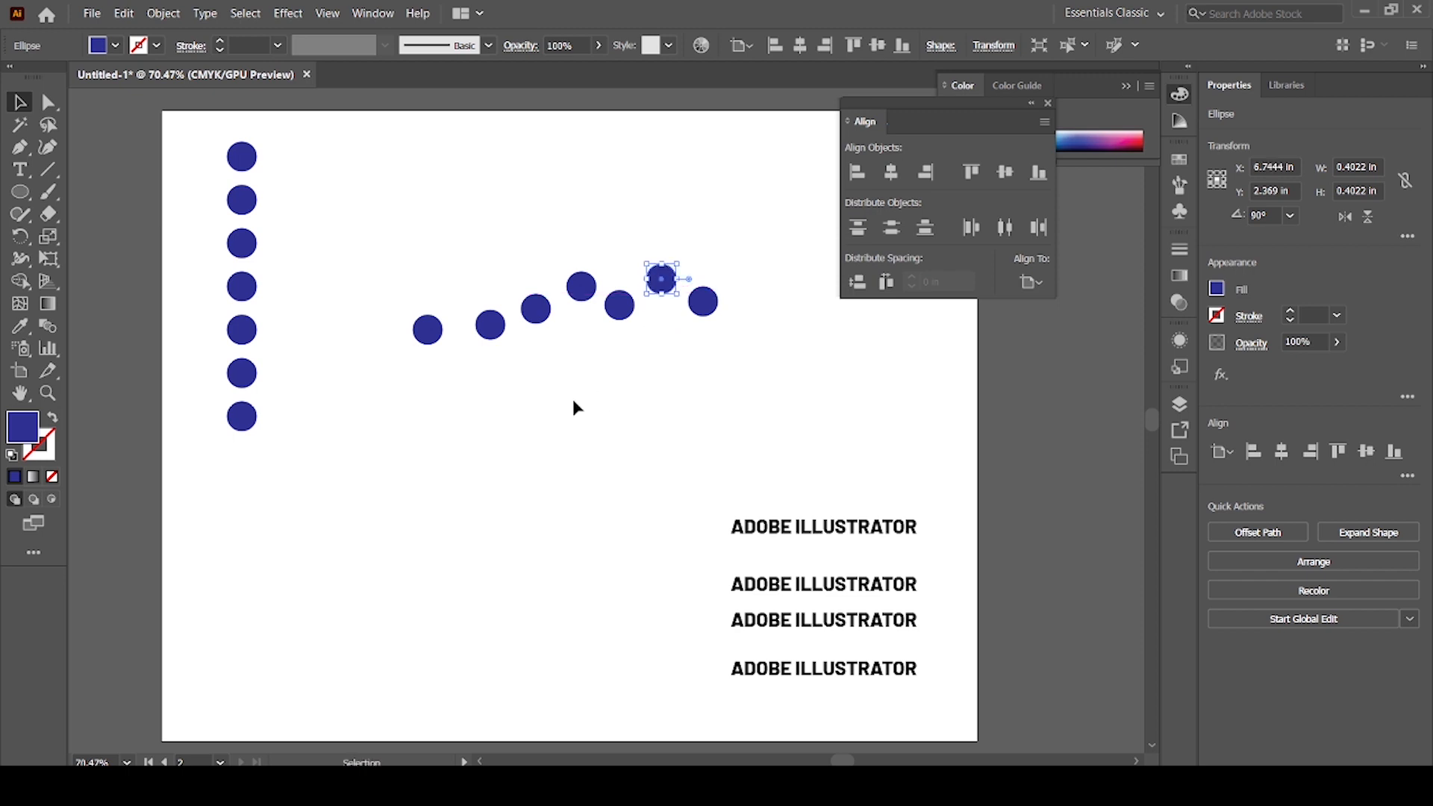
left_click(560, 398)
Step: Align the seven scattered circles by their vertical centers and distribute them evenly by their horizontal centers
mouse_move(396, 231)
left_mouse_down()
mouse_move(512, 384)
mouse_move(755, 403)
left_mouse_up()
left_click(1004, 174)
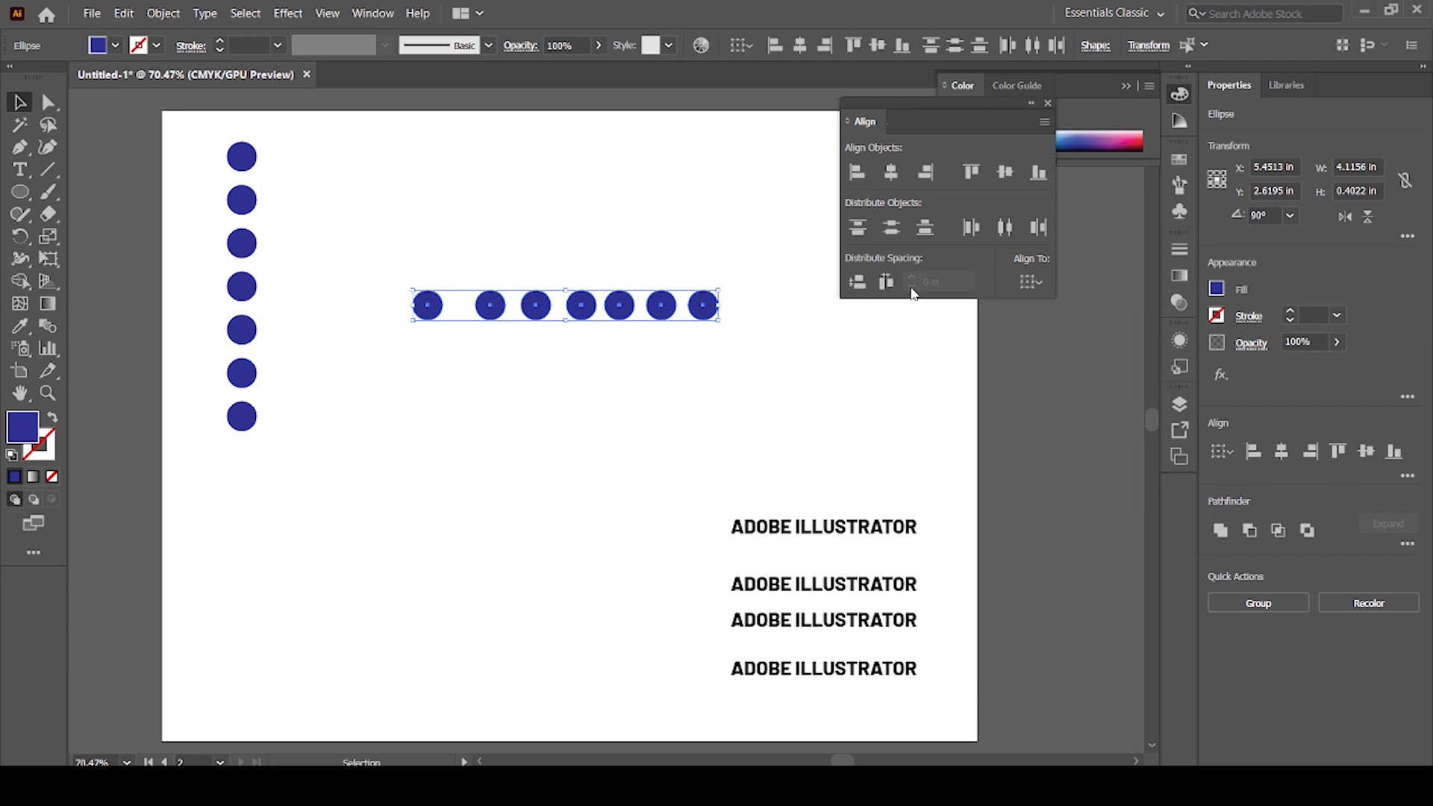
left_click(1003, 231)
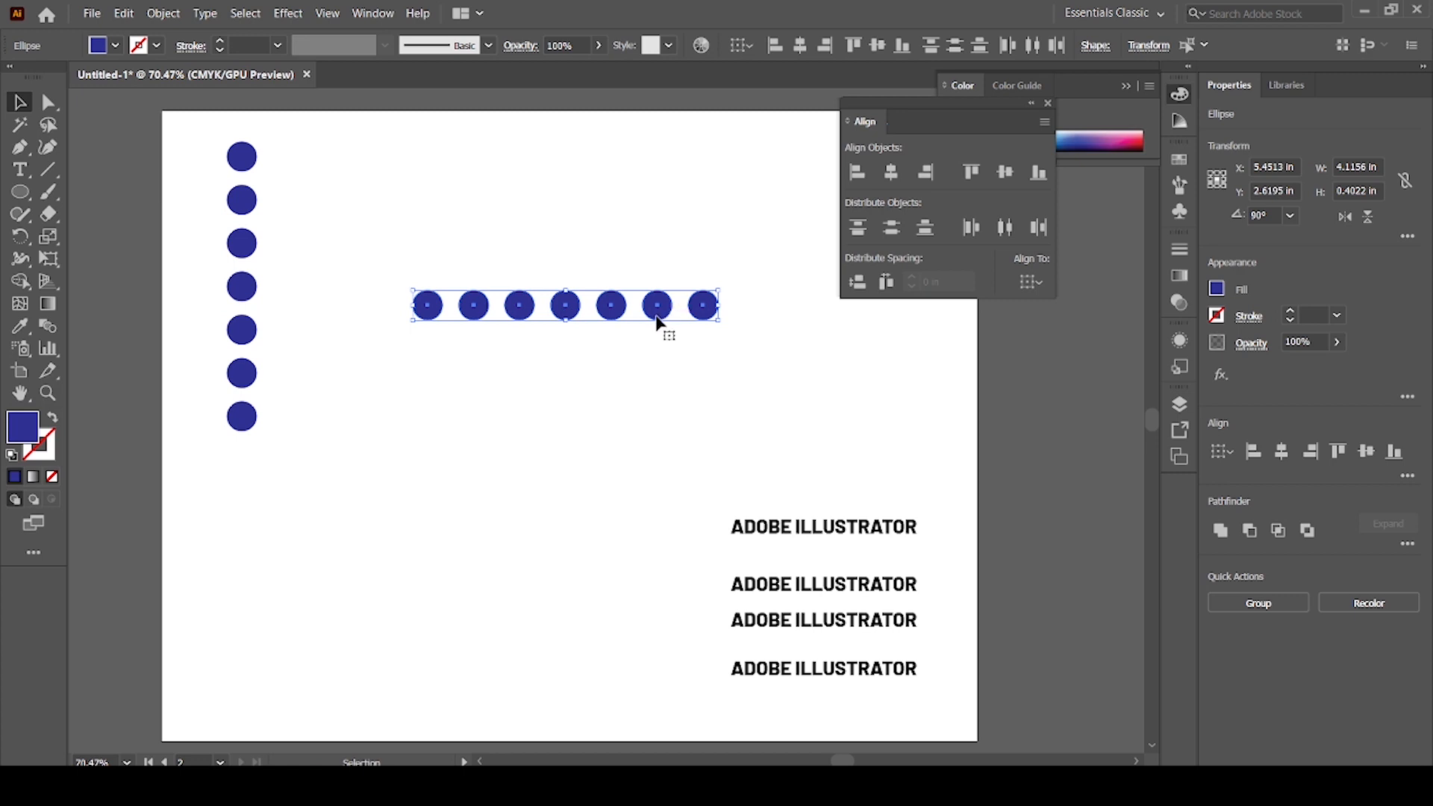
left_click(650, 358)
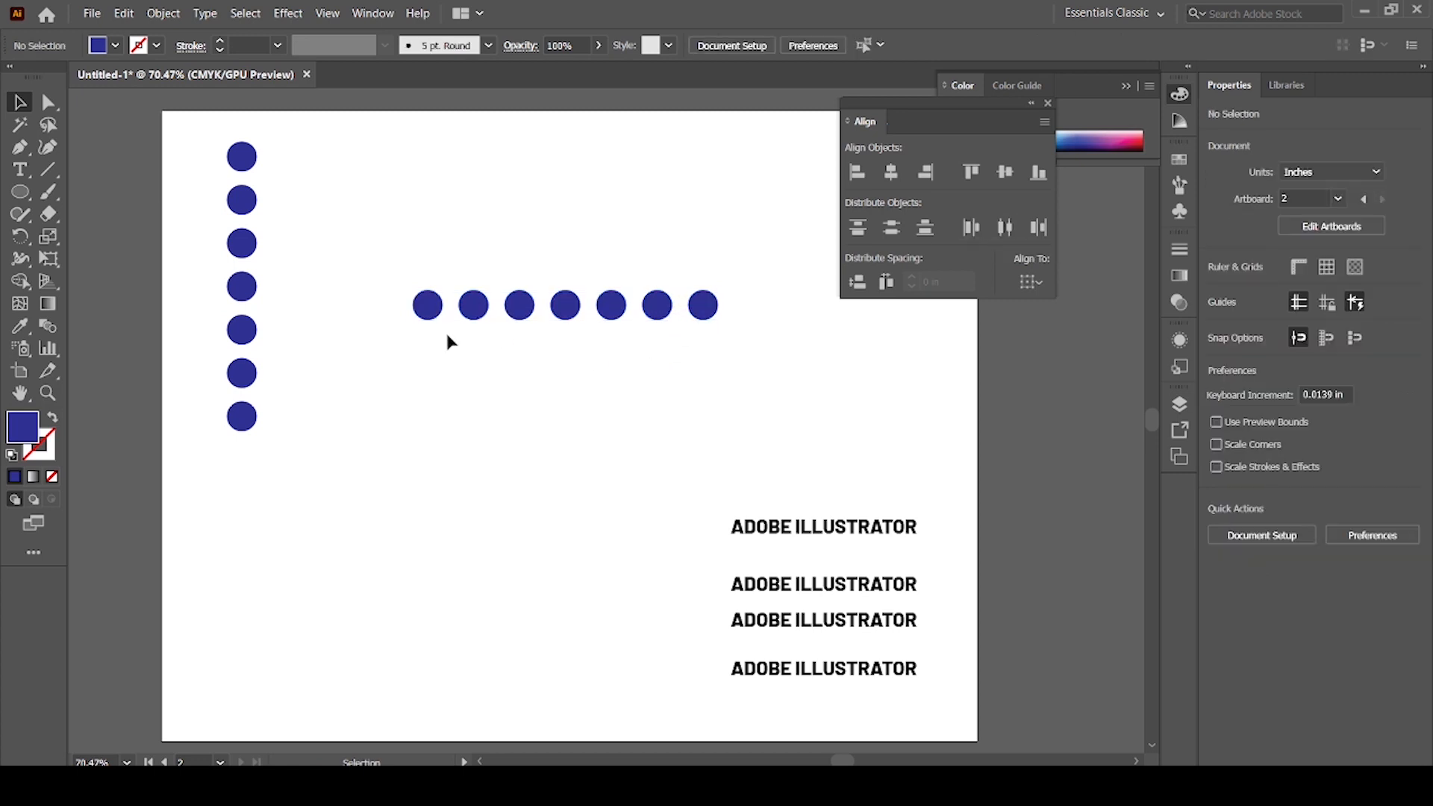
left_click_drag(399, 275, 766, 334)
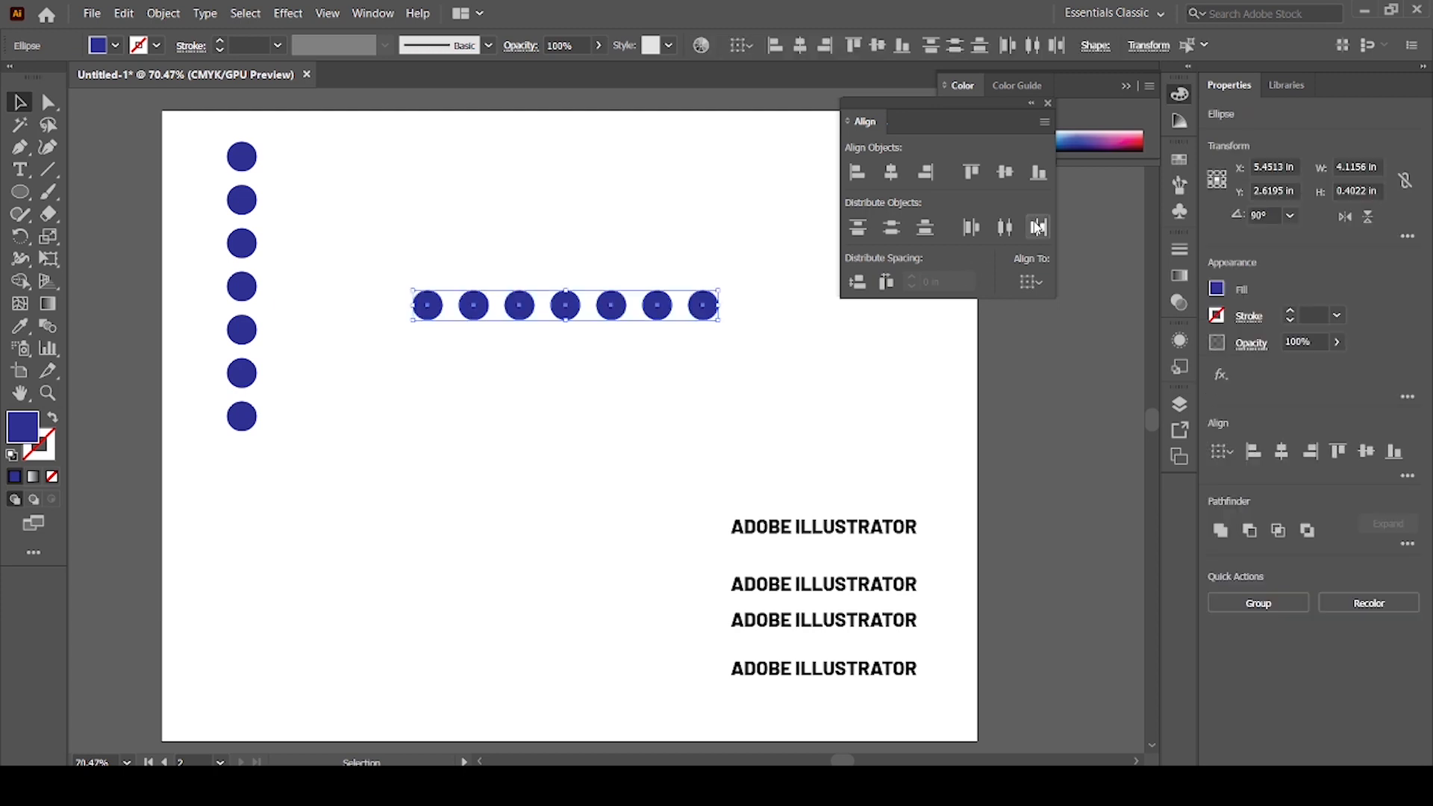
left_click(545, 440)
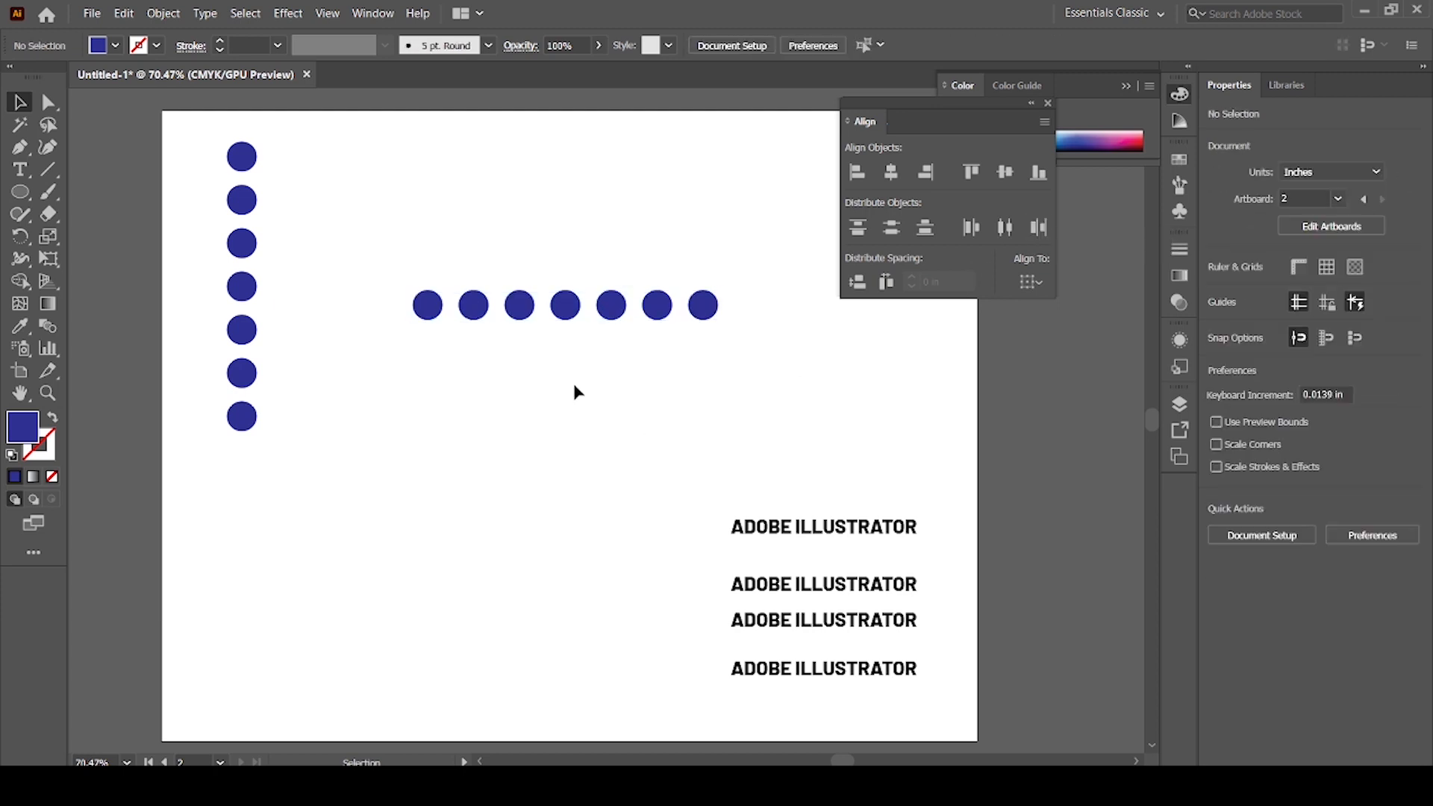
left_click_drag(401, 284, 728, 332)
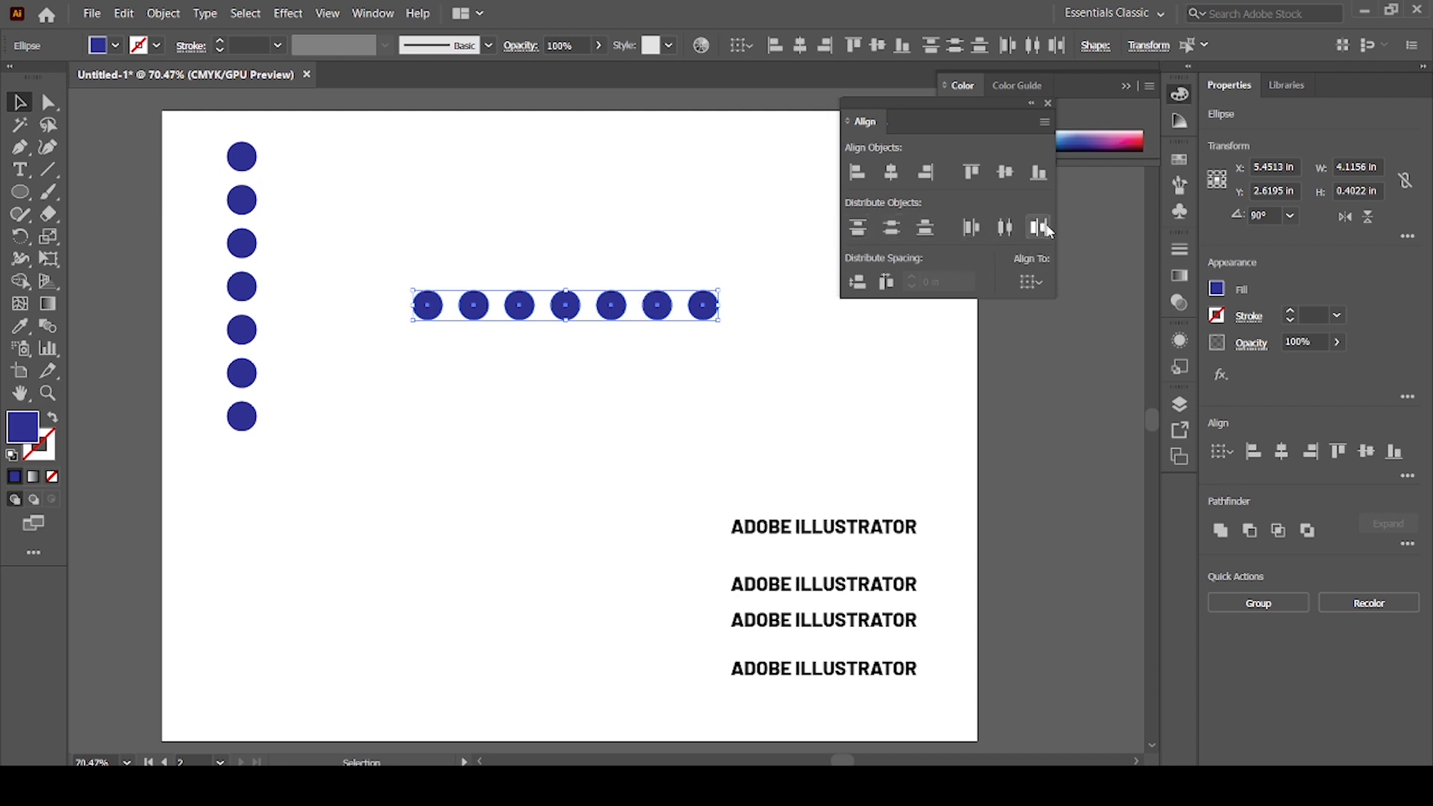
left_click(621, 541)
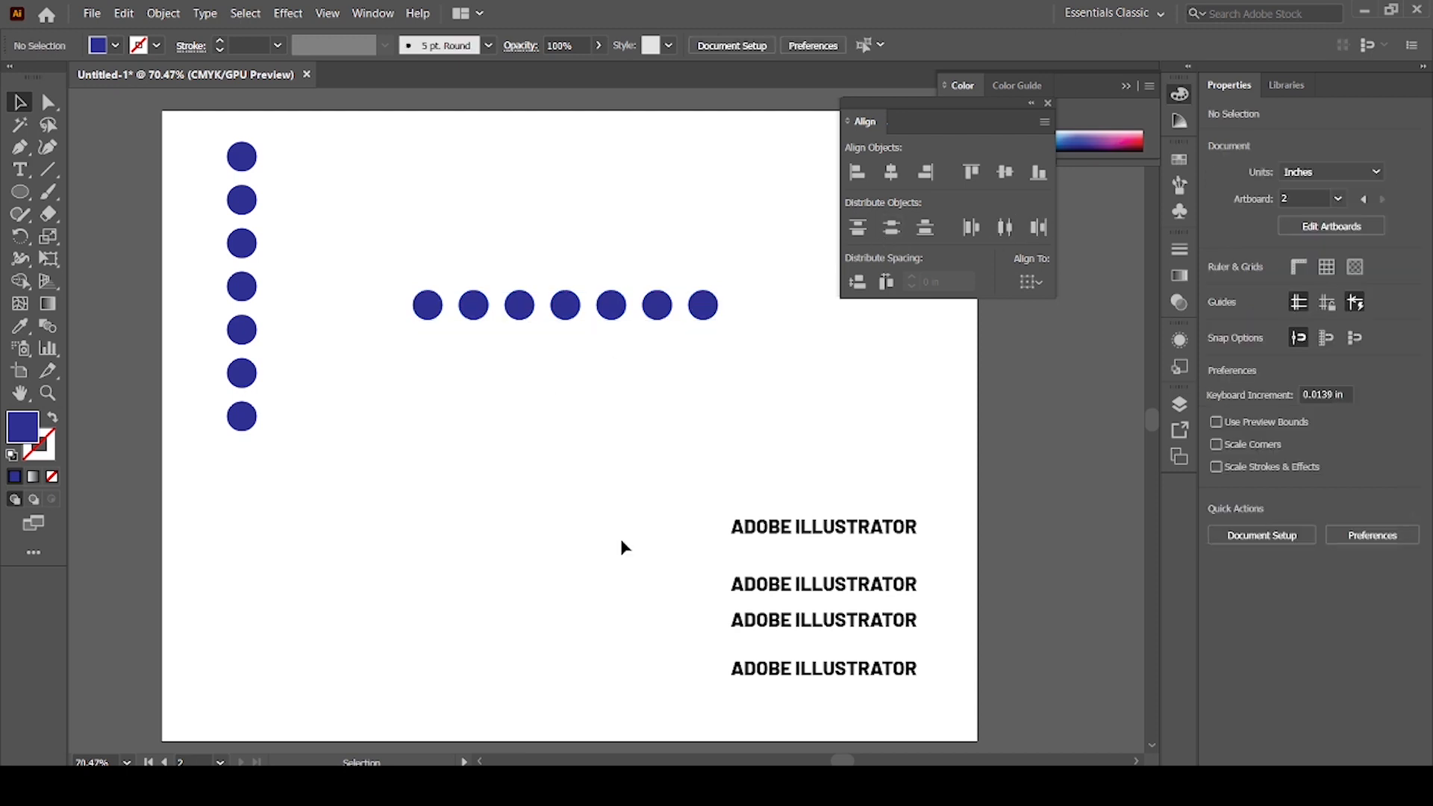
Step: Move the horizontal row of circles 3.09 in to the right and 1.5 in down, above the text lines
left_click_drag(400, 256, 780, 351)
left_click_drag(612, 313, 842, 416)
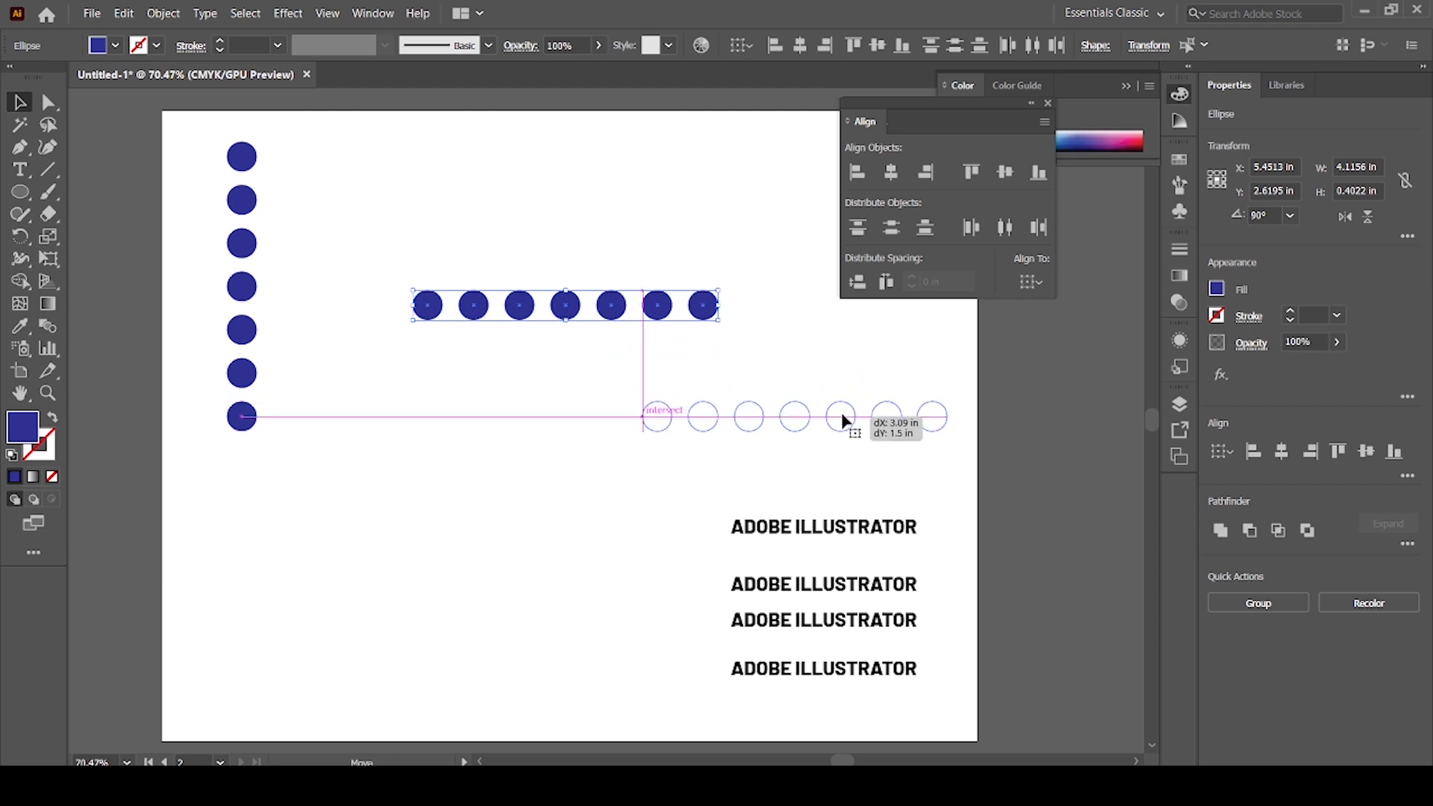
Step: Arrange six of the left column's circles in varied sizes as a loose, unevenly spaced column beside the remaining circle
key("space")
left_click_drag(441, 374, 522, 372)
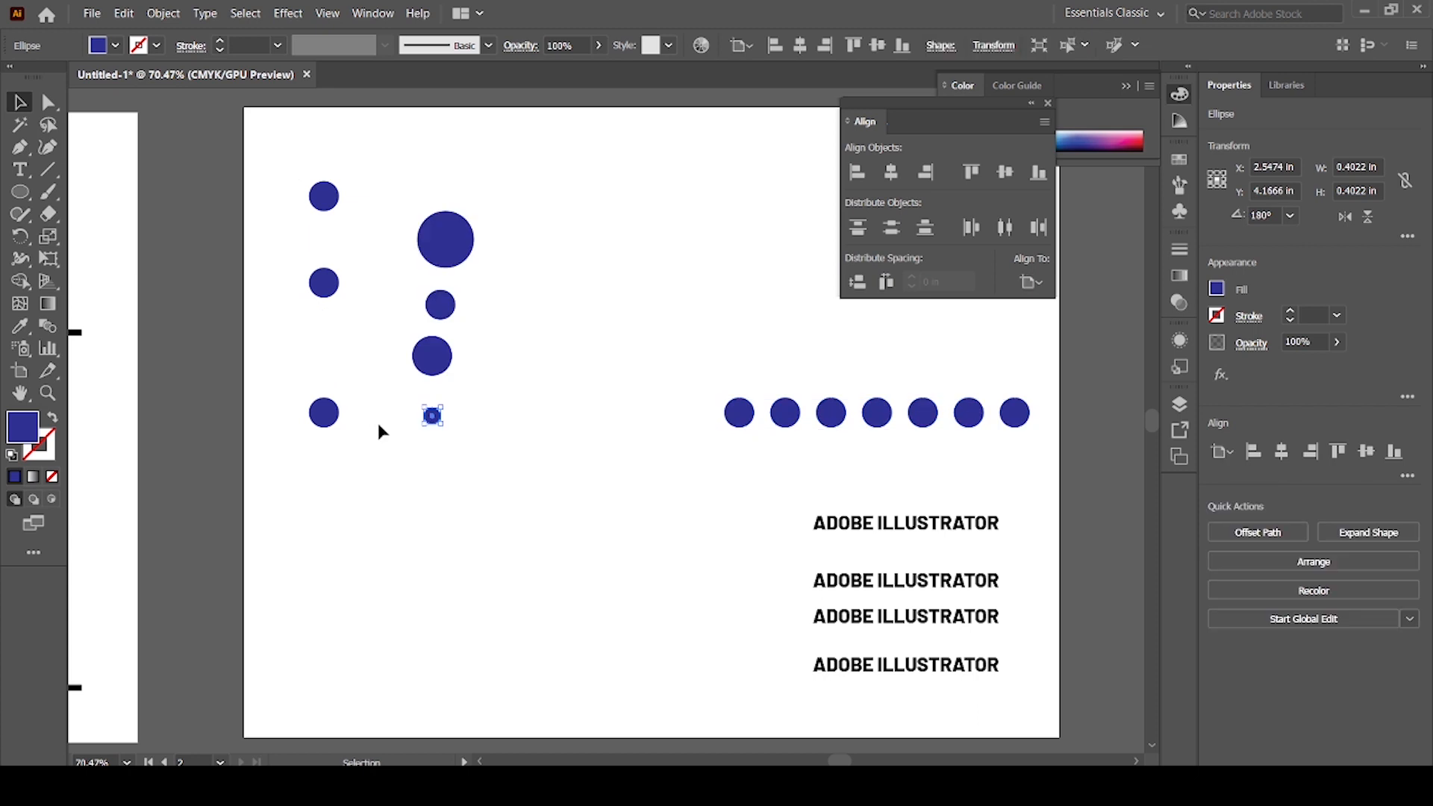
left_click_drag(323, 411, 423, 454)
left_click_drag(326, 285, 432, 528)
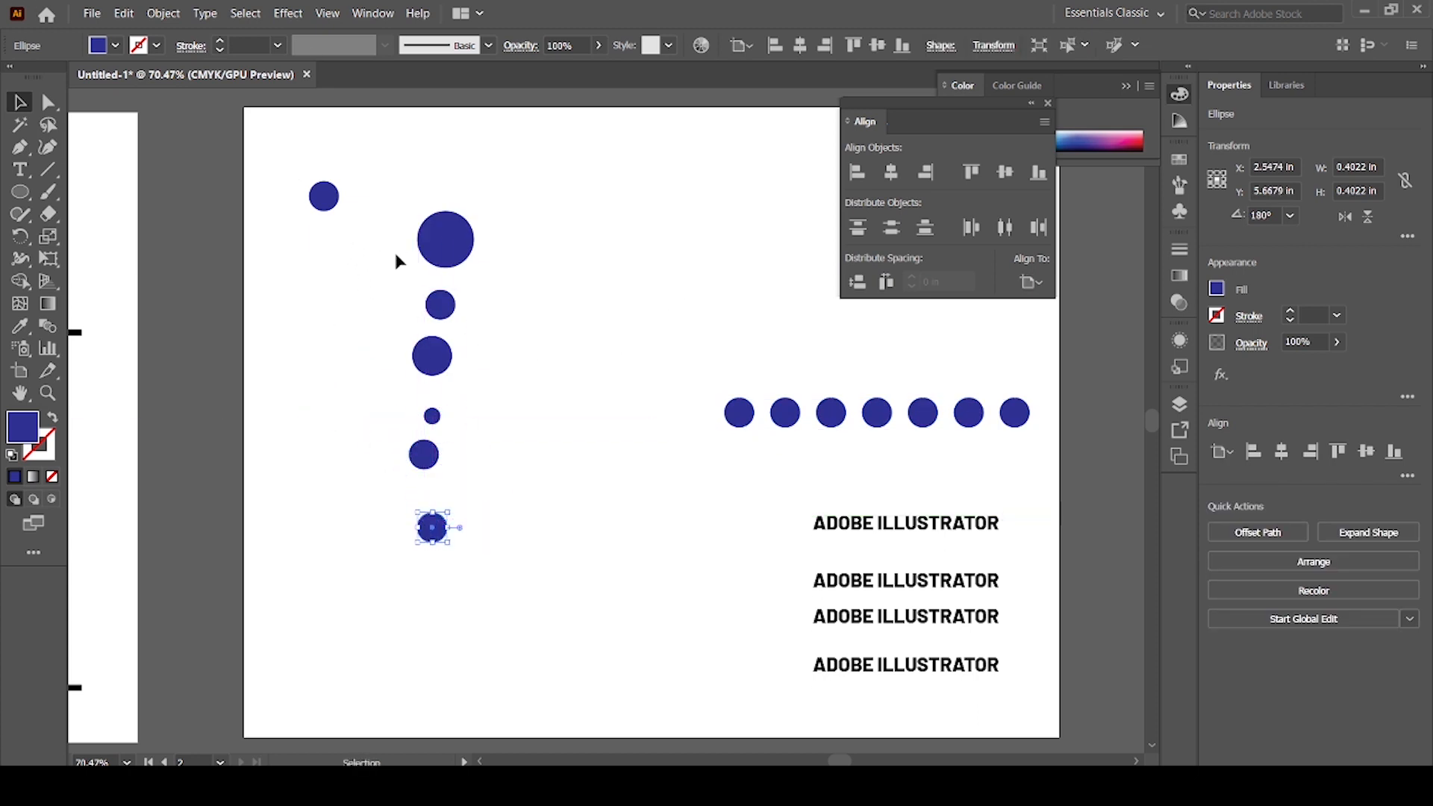
Step: Align the six differently sized circles by their horizontal centers
left_click_drag(381, 173, 489, 590)
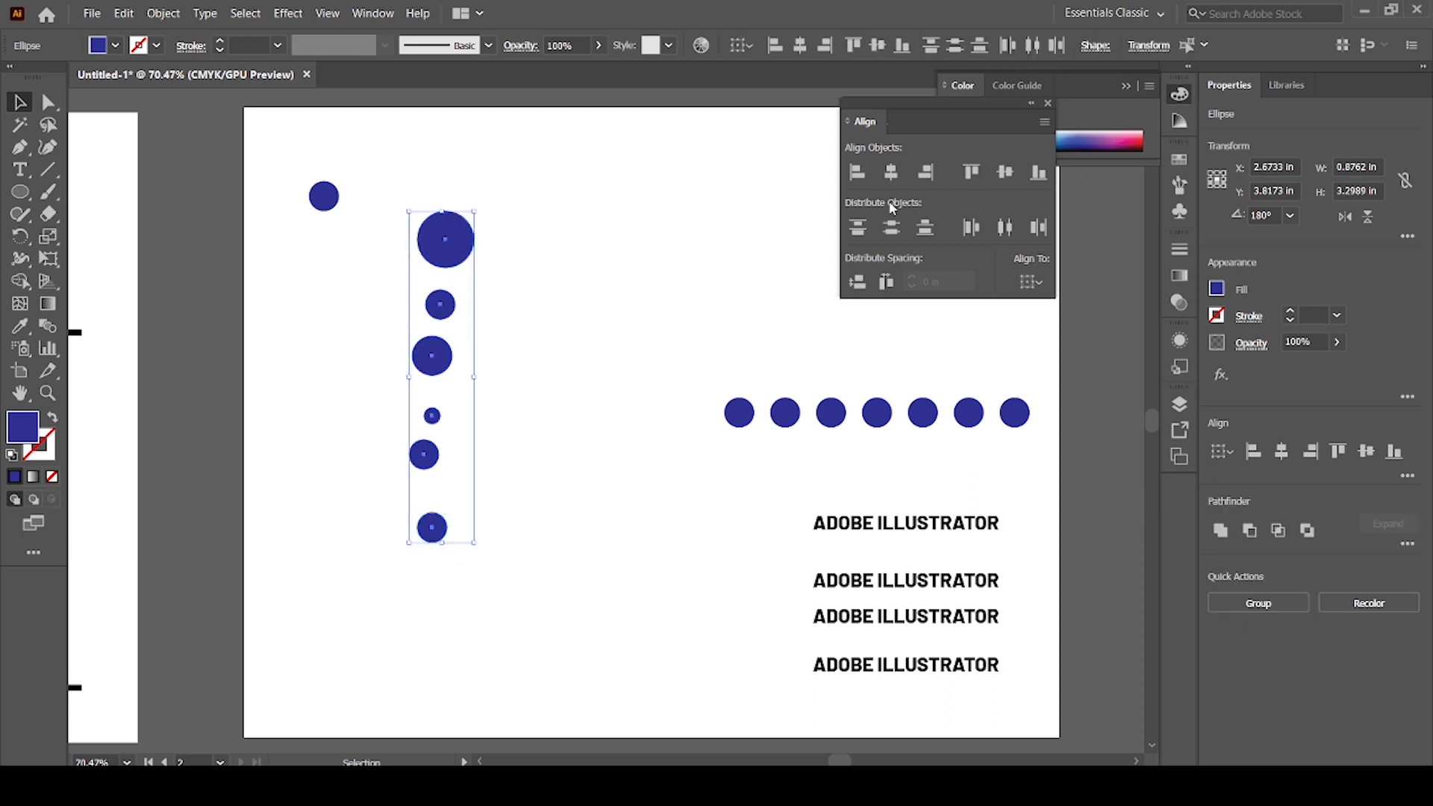
left_click(892, 173)
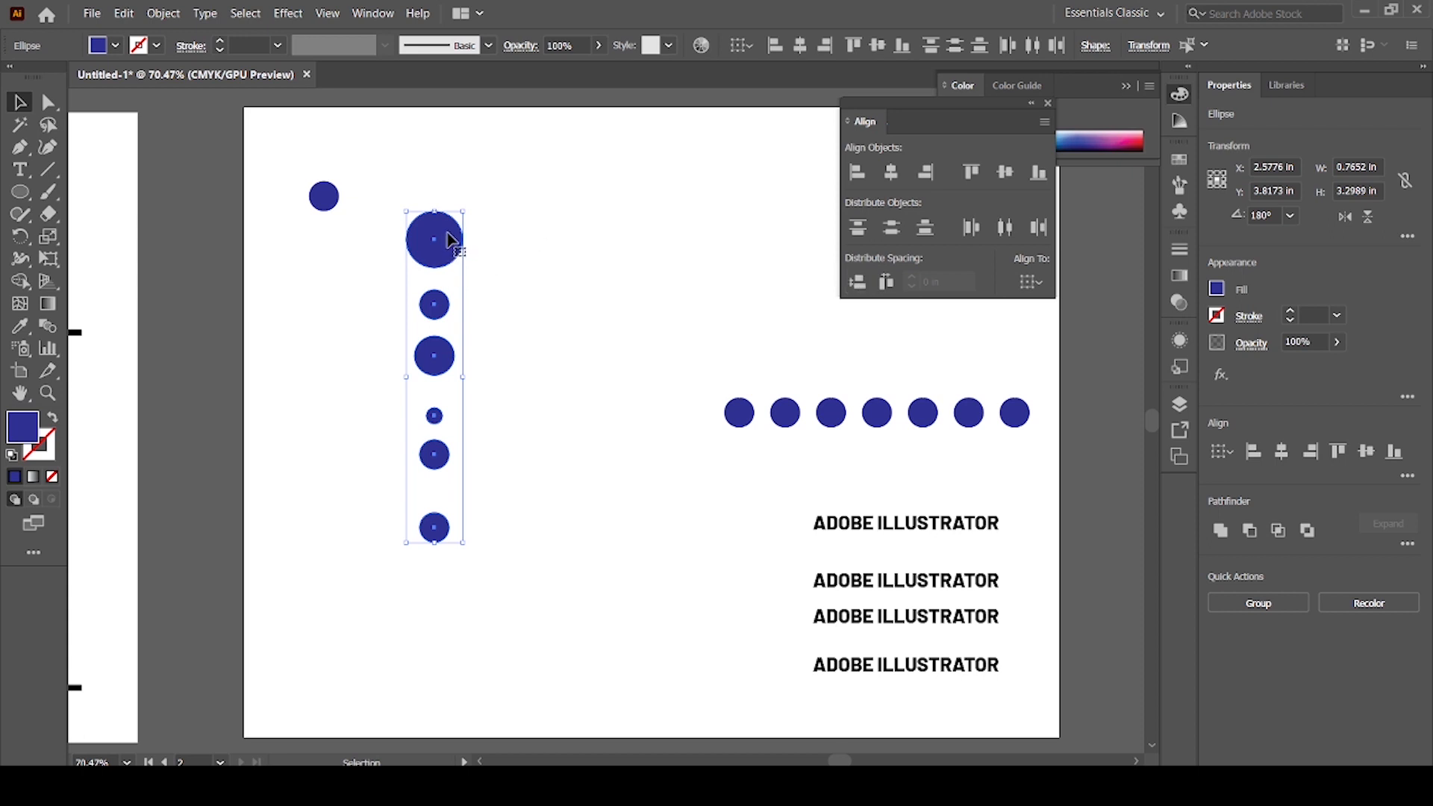
Step: Try Vertical Distribute Space on the six circles and rotate them, and undo both changes
left_click(858, 281)
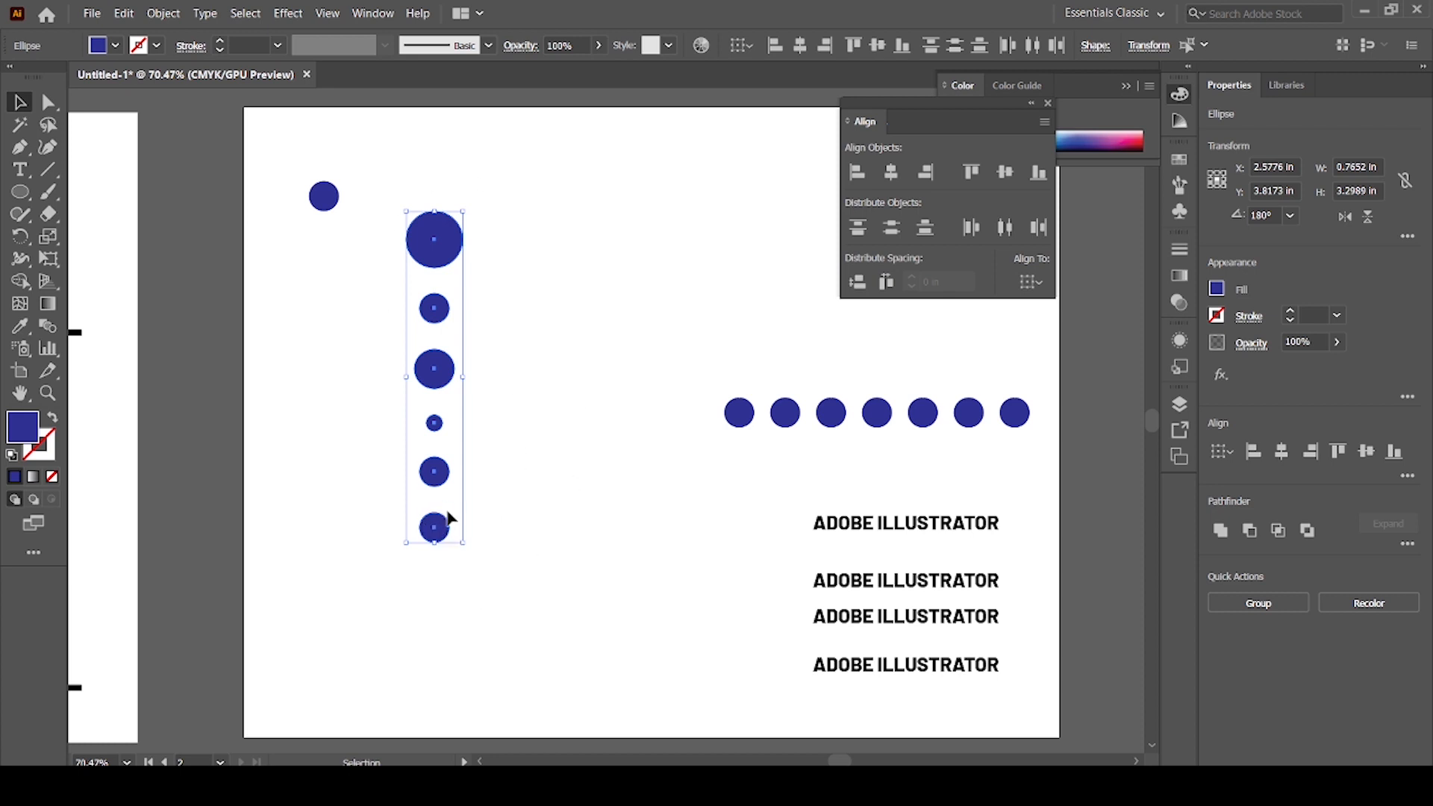
left_click_drag(466, 215, 579, 398)
key("ctrl+z")
key("ctrl+z")
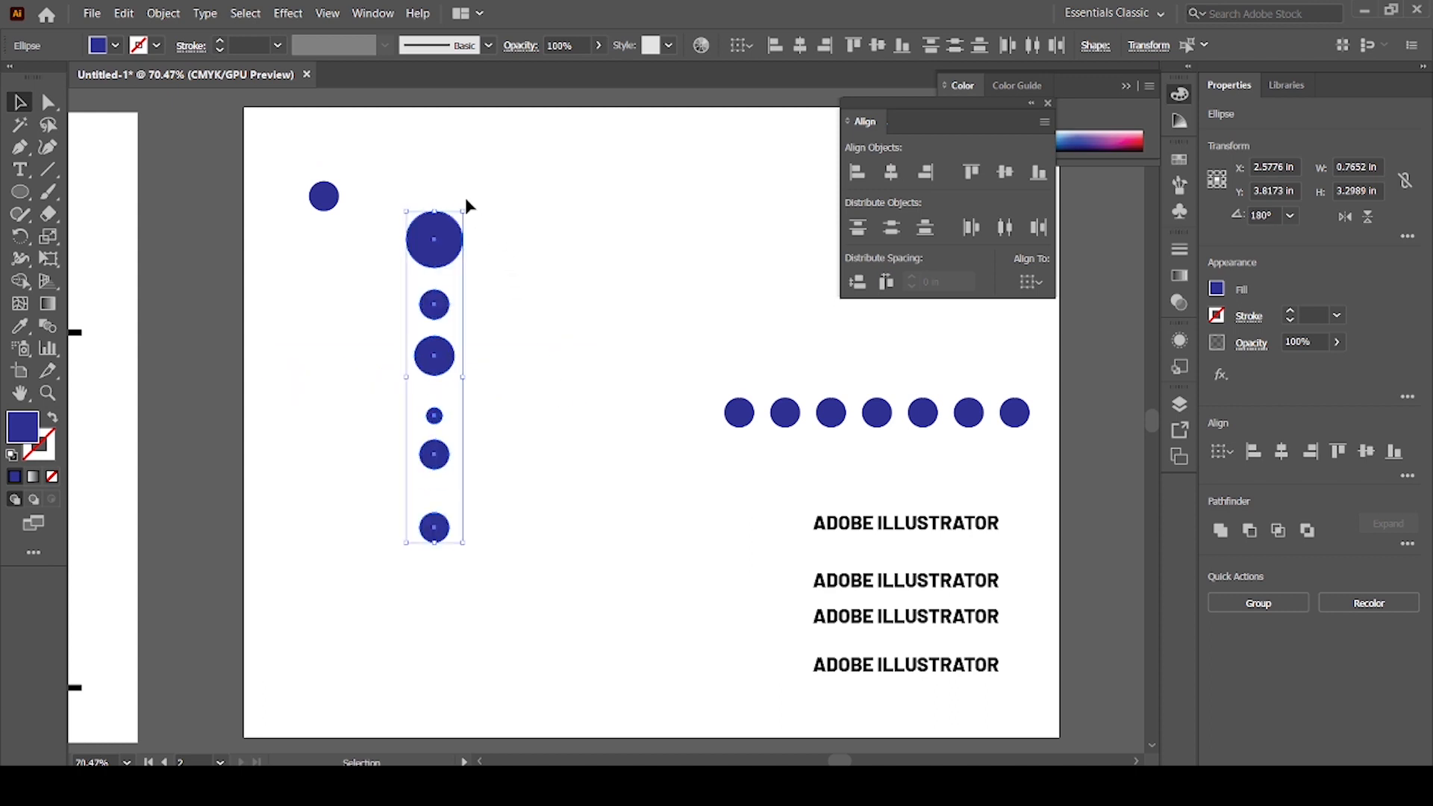
Step: Rotate the six circles 90° into a horizontal row, apply Horizontal Distribute Space, and deselect them
left_click_drag(468, 203, 576, 391)
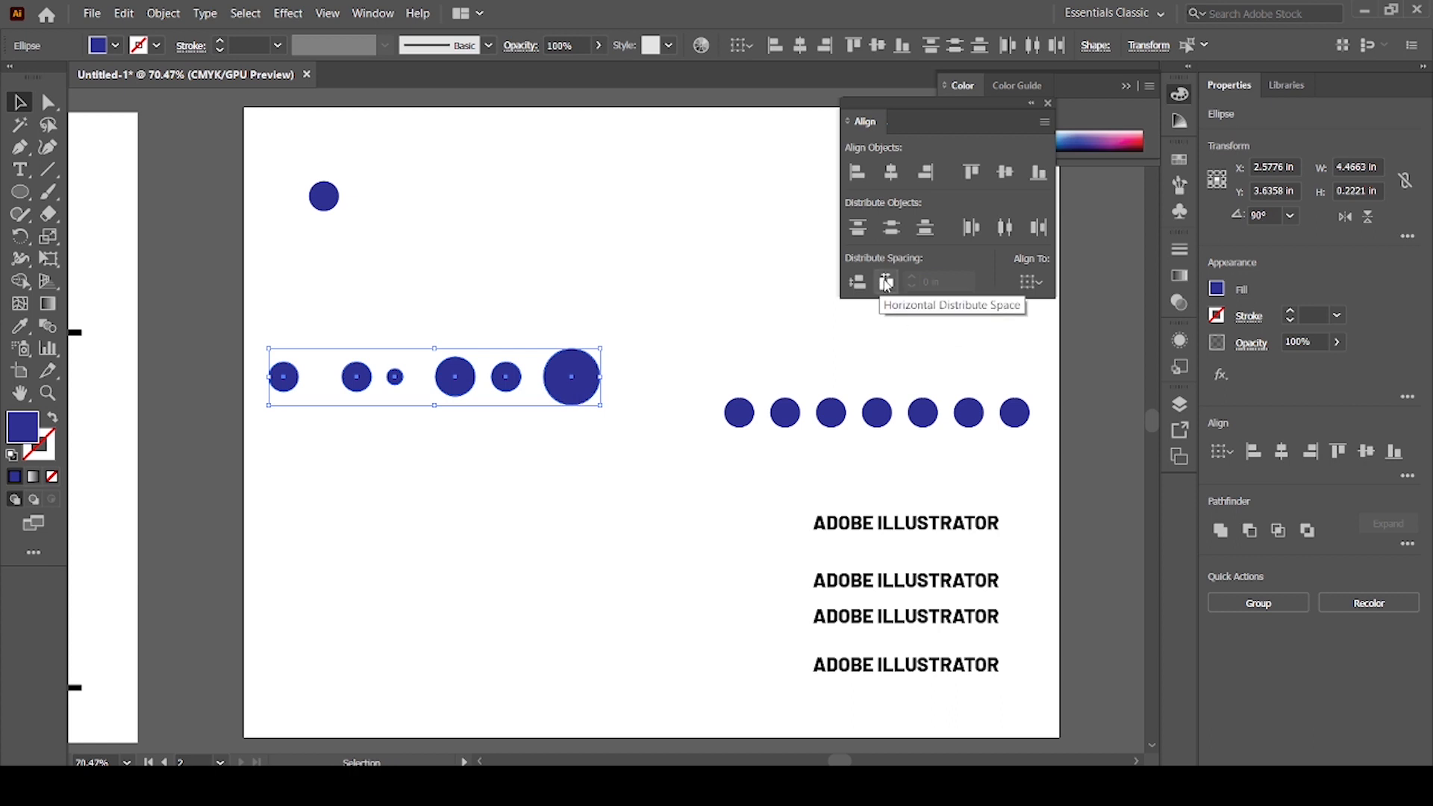
left_click(886, 282)
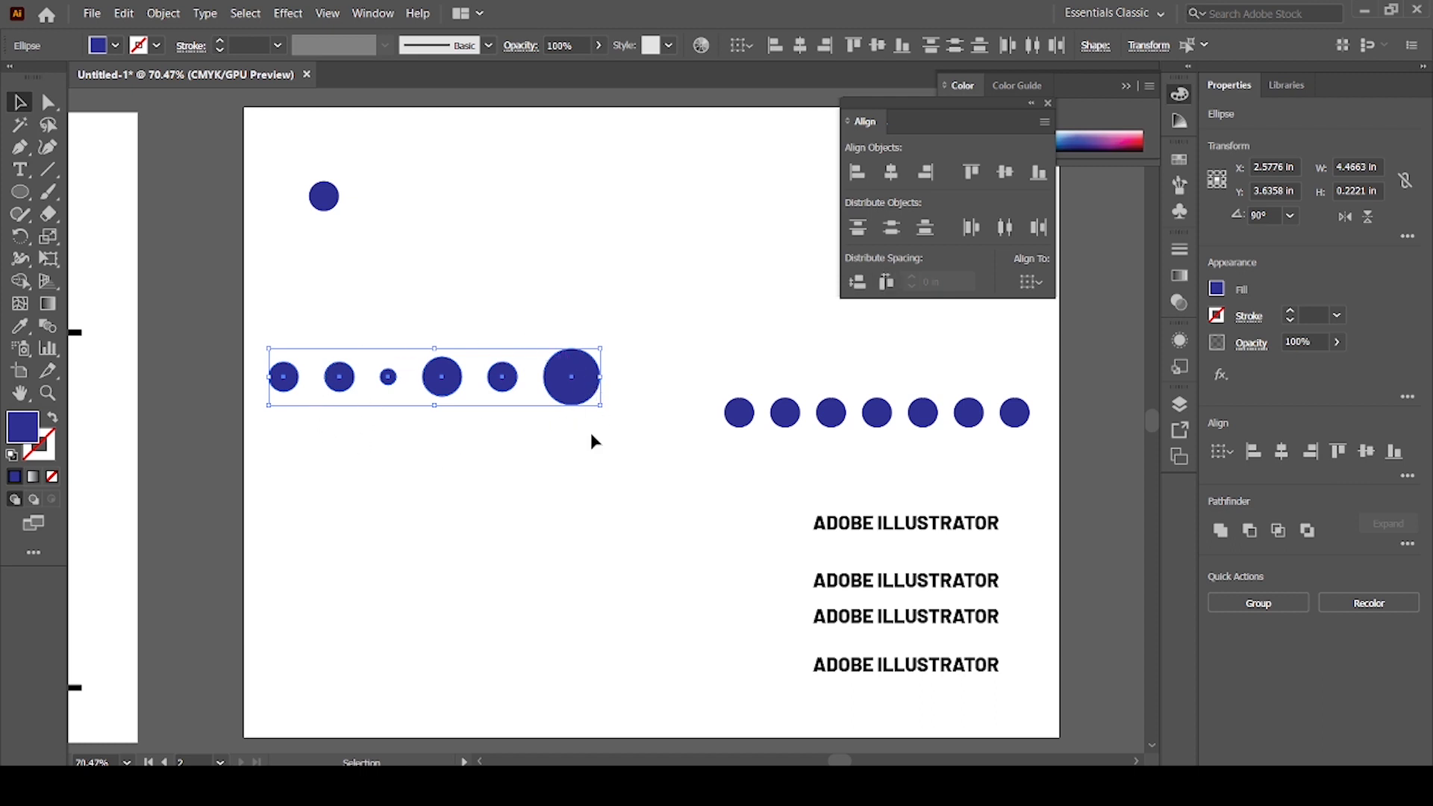
left_click(468, 449)
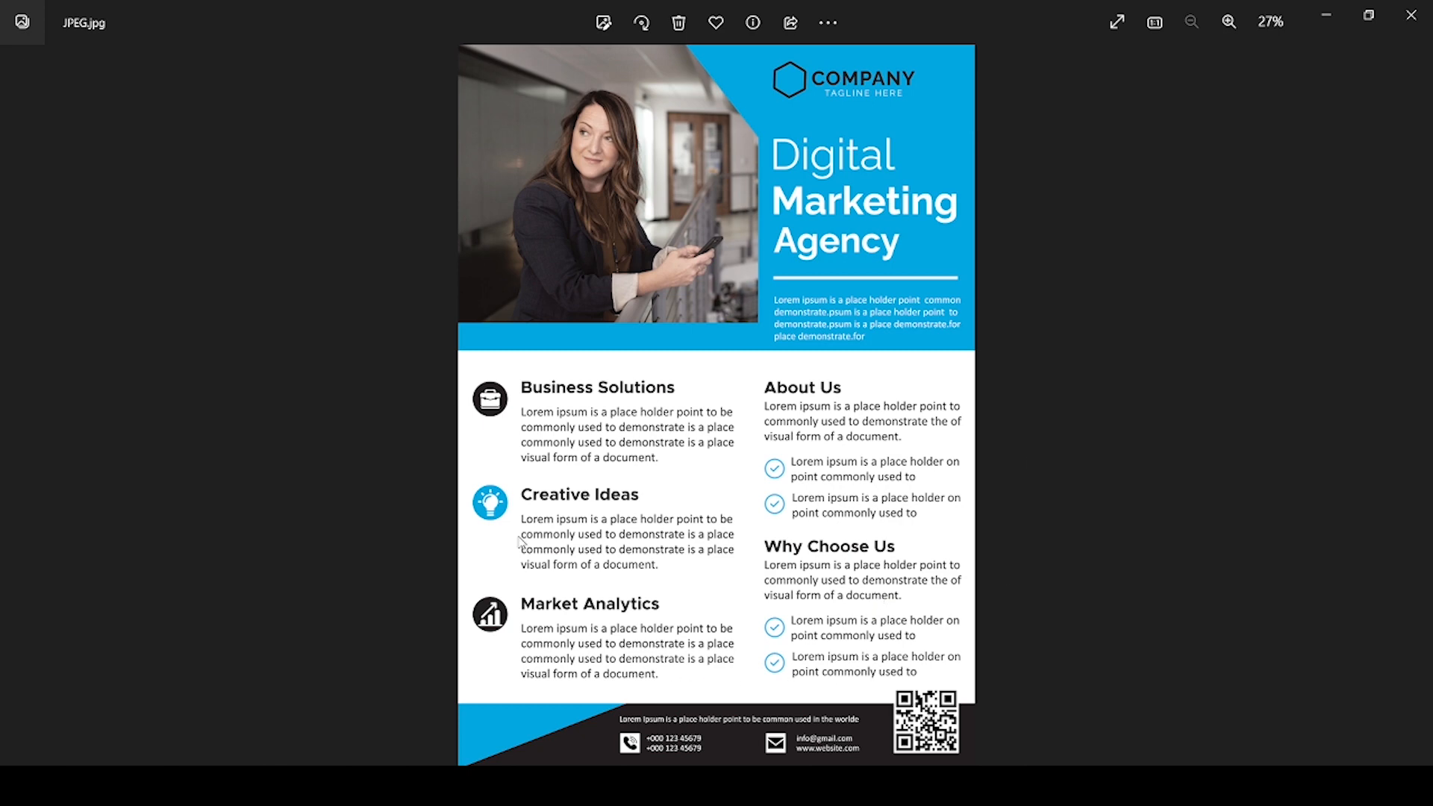
Step: Examine the layout of the icon and text sections of the JPEG.jpg flyer in the image viewer
scroll(522, 577, "up", 2)
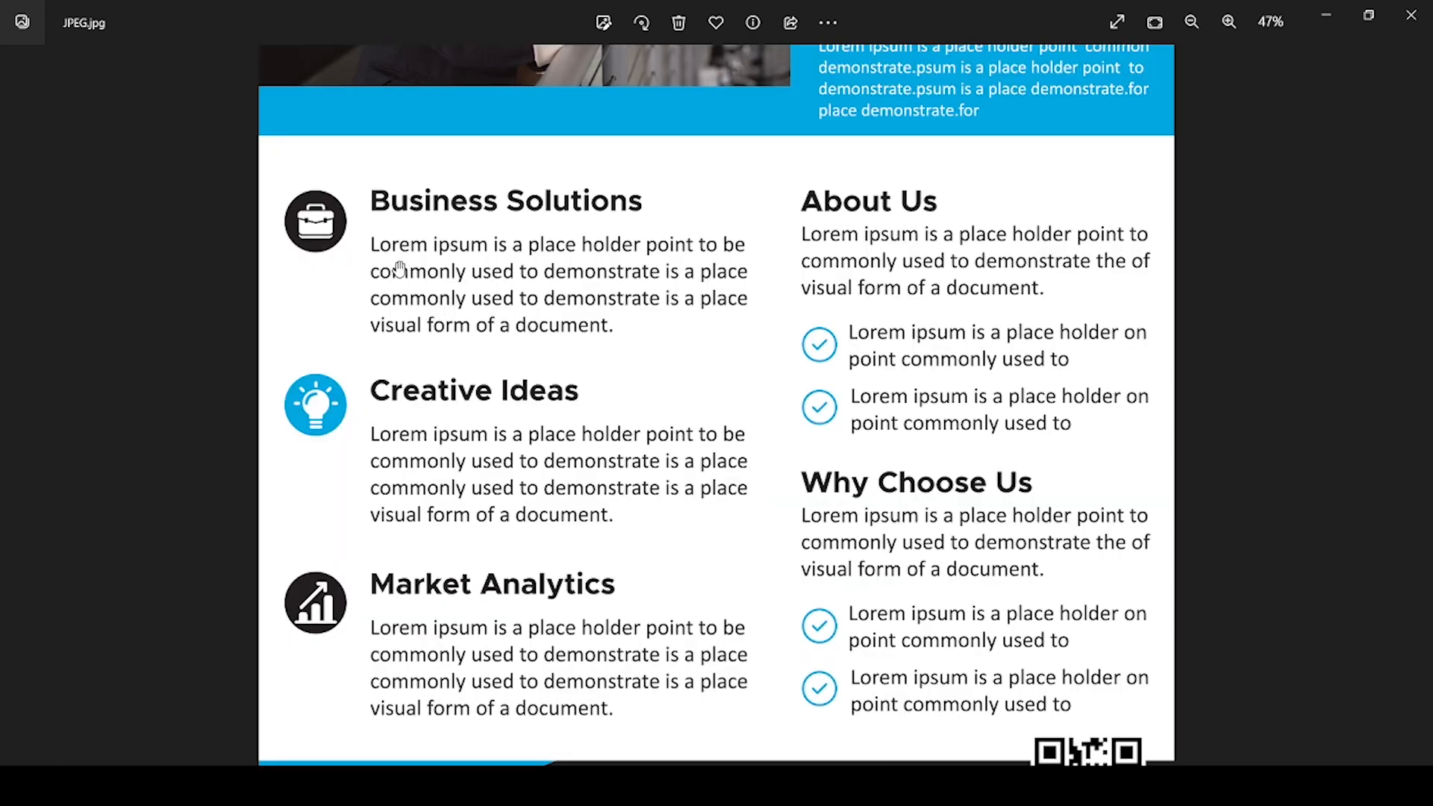